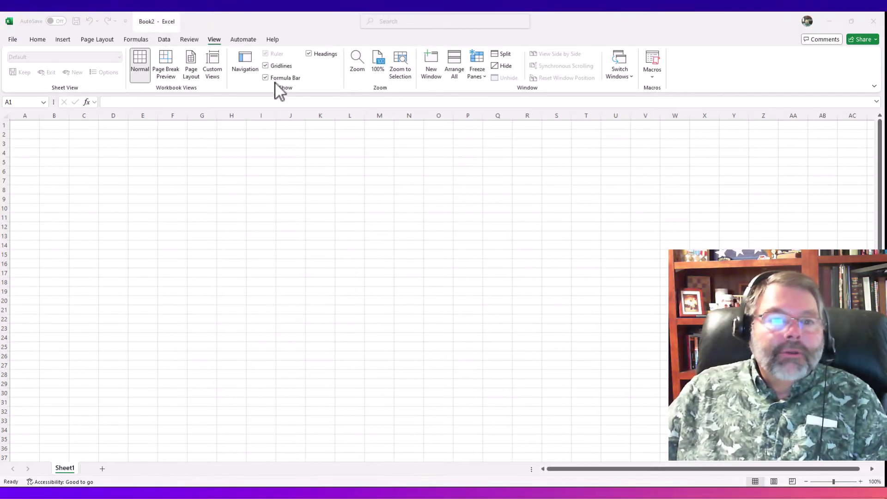
Set the worksheet zoom to a custom magnification of 150%
click(214, 42)
click(356, 65)
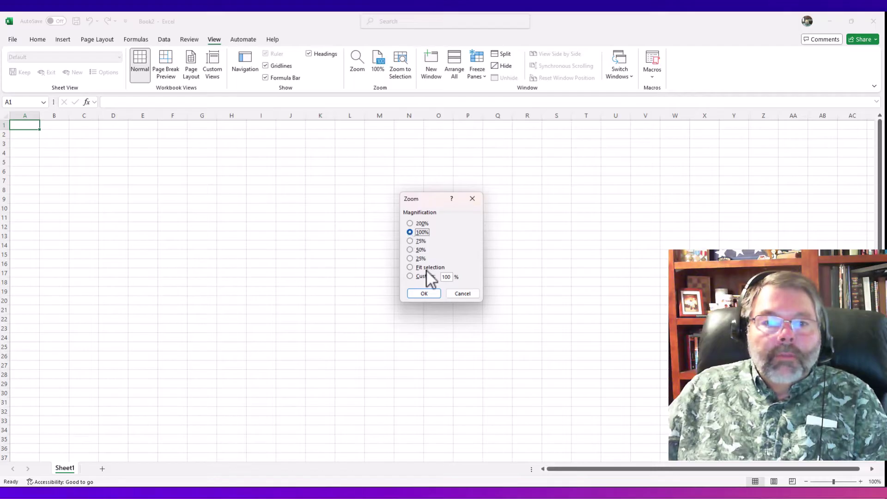
double_click(446, 276)
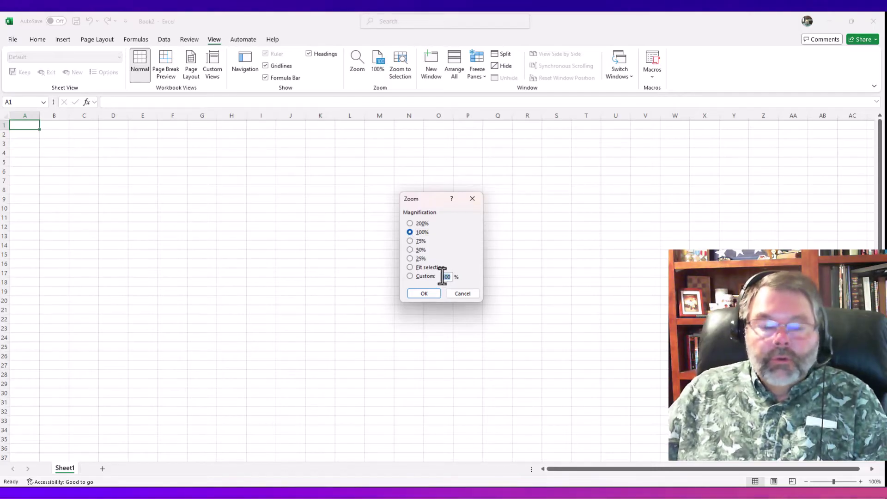
key(BackSpace)
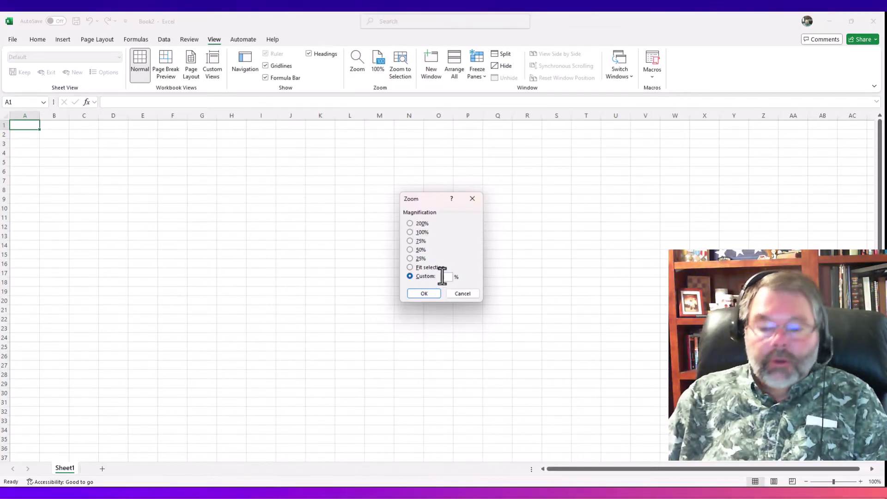
text(150)
key(Return)
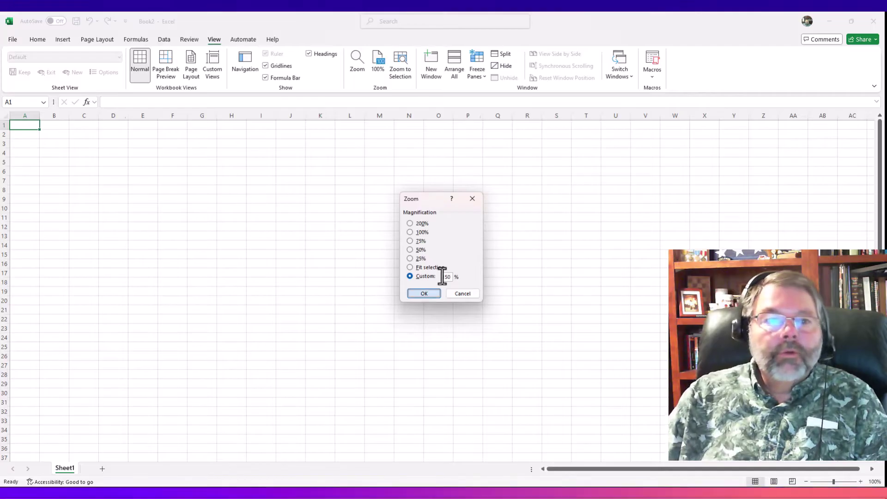
Enter the labels Purchase Price, Down Payment and Loan Amount in cells A3 to A5
click(47, 161)
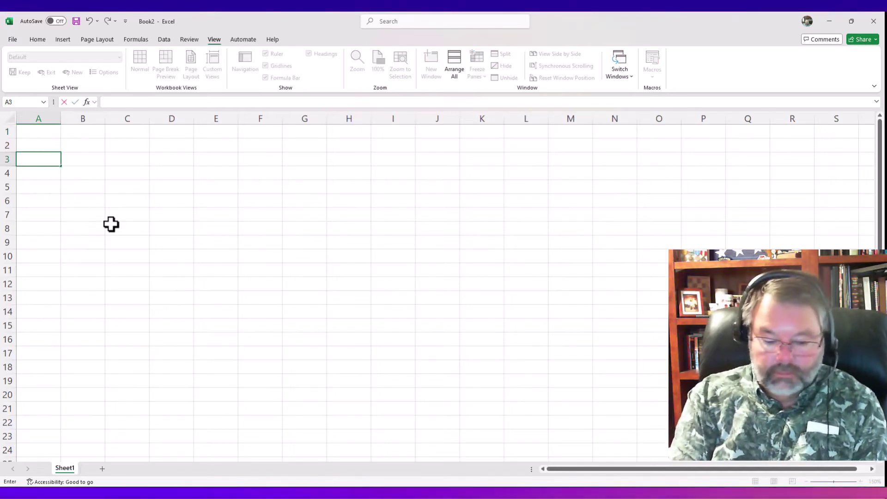
text(Purchase P)
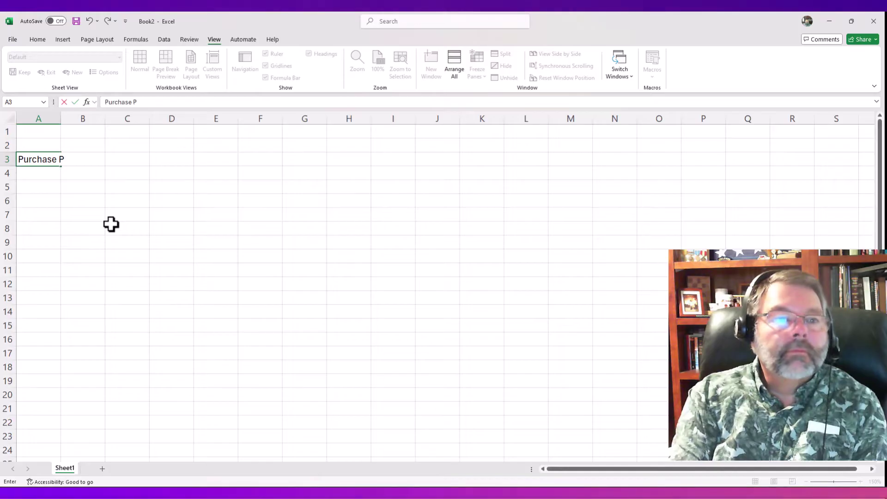
text(rice)
key(Return)
text(Do)
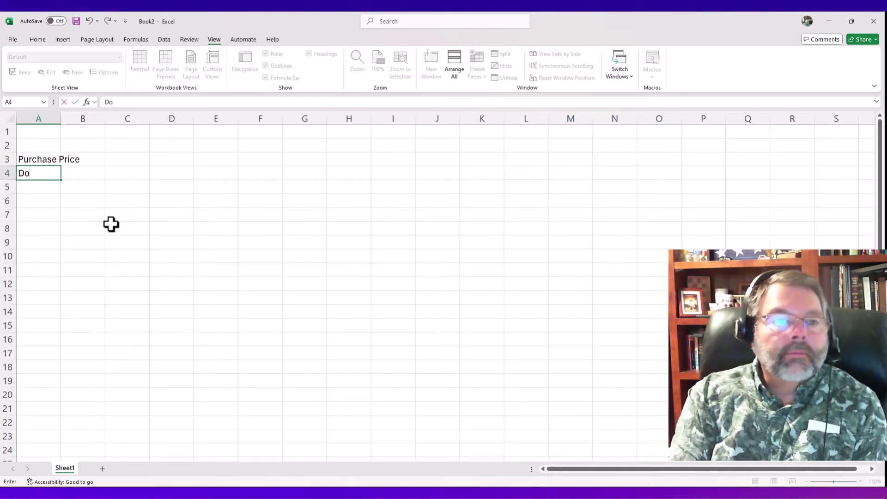
text(wn Payment)
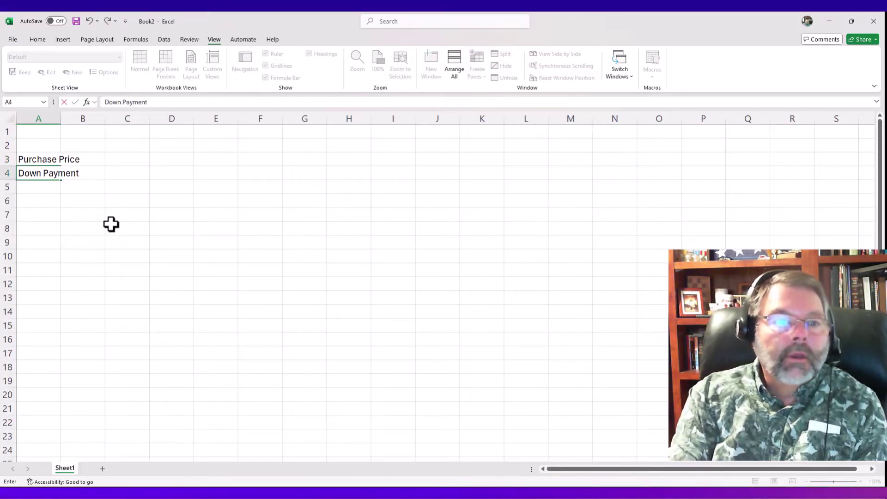
key(Return)
text(L)
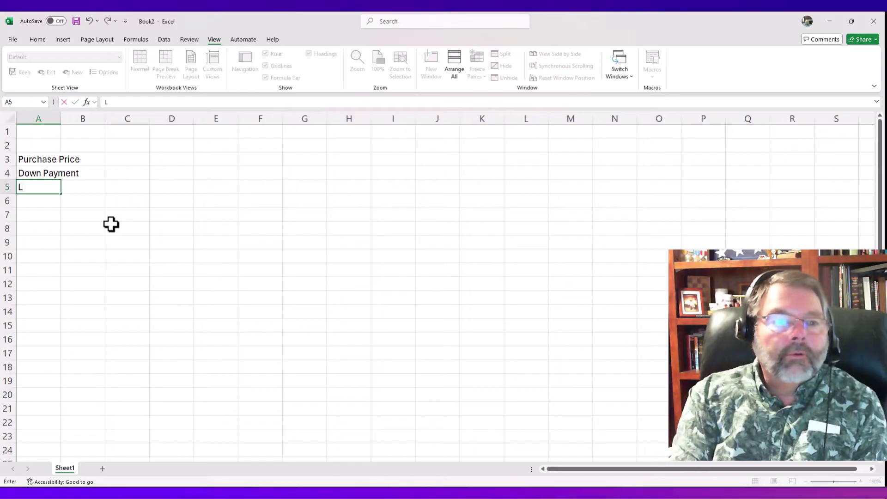
text(oan Amouint)
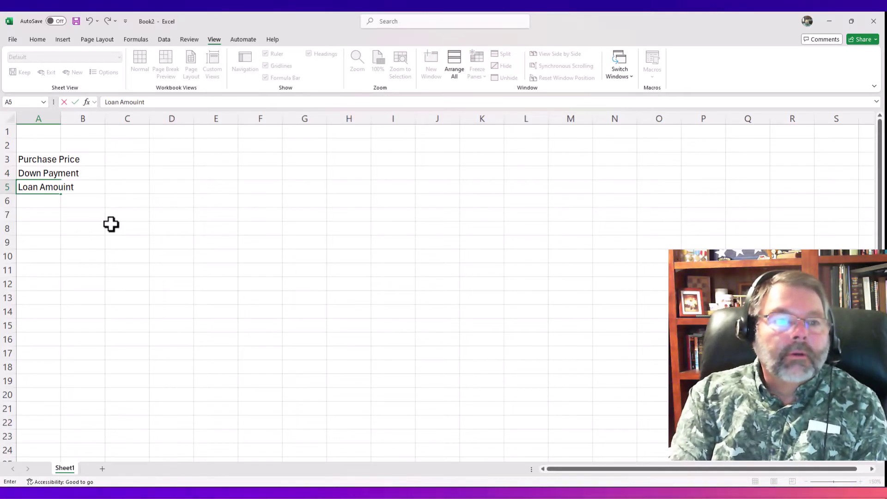
key(BackSpace)
key(BackSpace)
key(BackSpace)
text(nt)
key(Return)
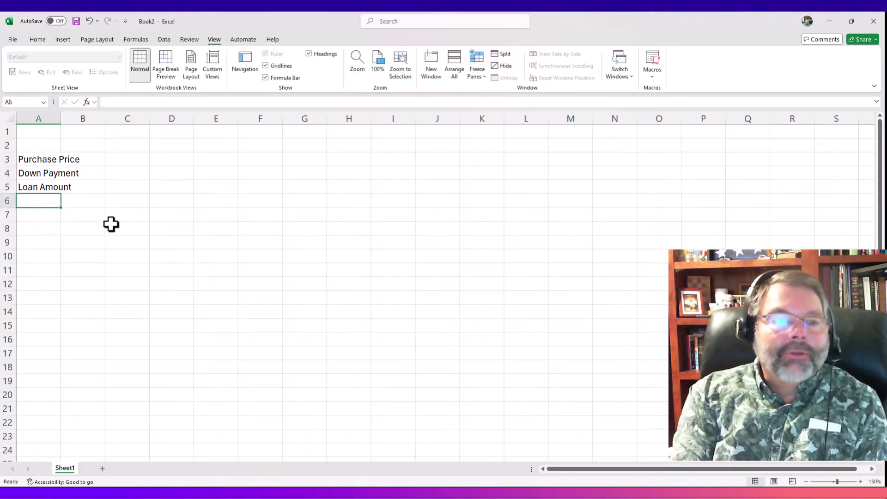
Enter the labels Interest Rate, Loan Length and Monthly Payment in cells A6 to A8, and widen column A to fit the labels
text(Inter)
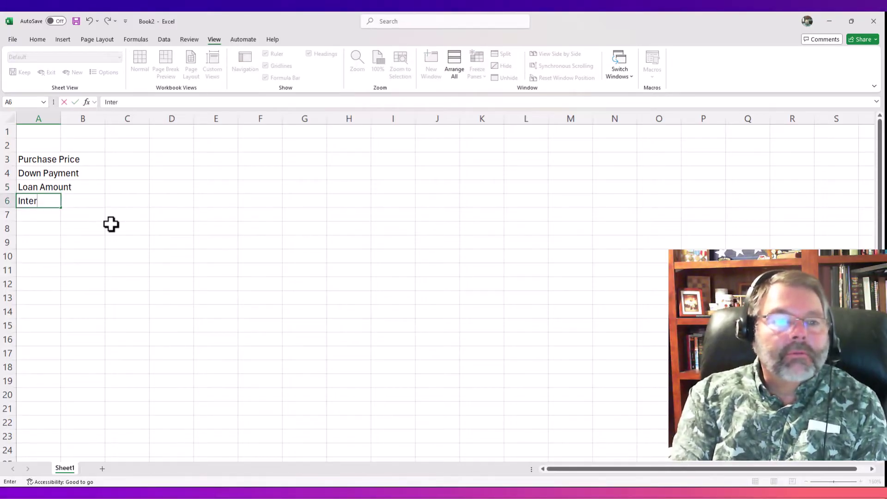
text(est Rate)
key(Return)
text(Loan Len)
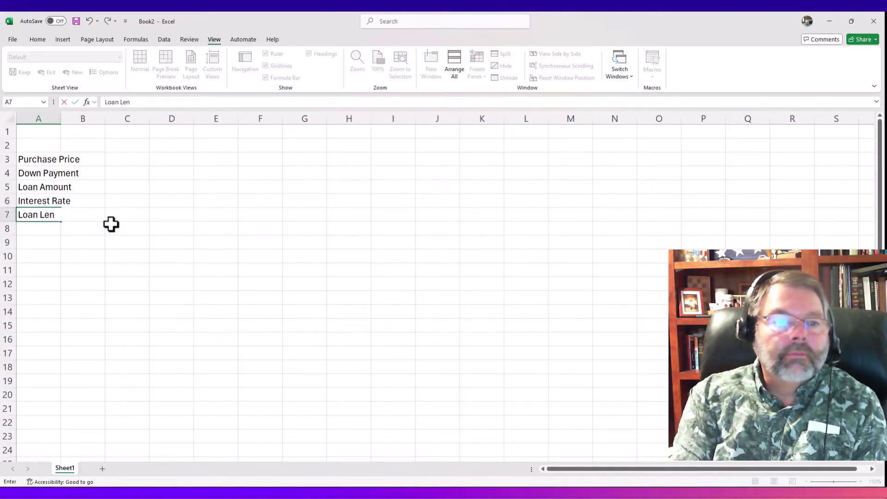
text(gth)
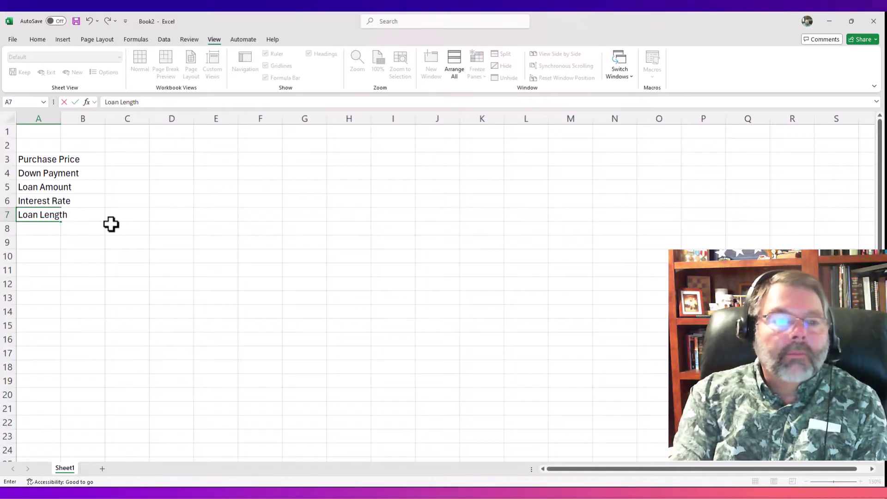
key(Return)
text(Monthnly)
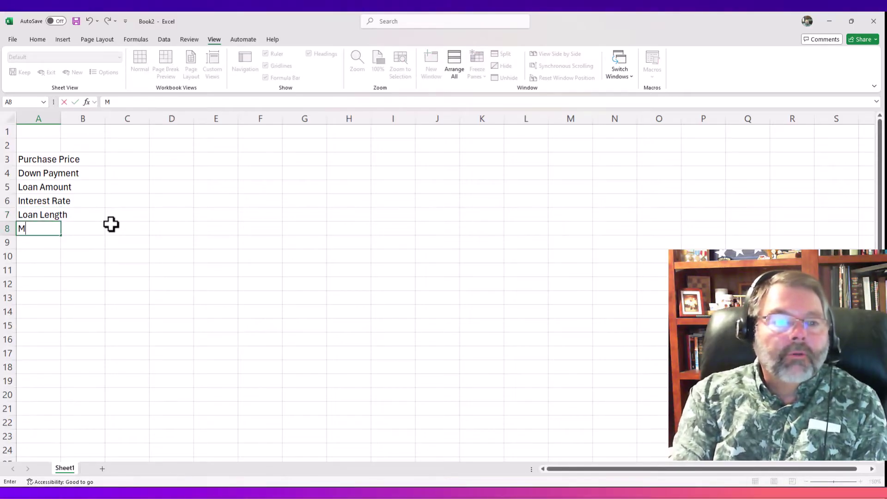
key(BackSpace)
key(BackSpace)
key(BackSpace)
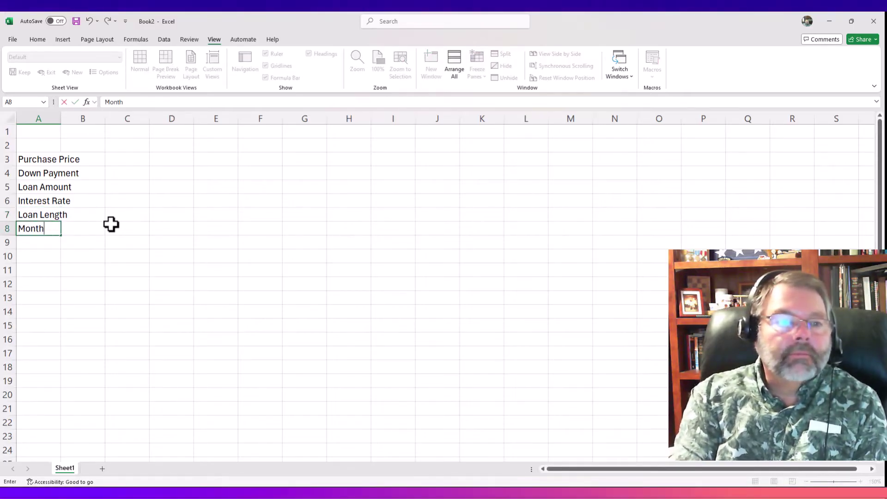
text(ly P)
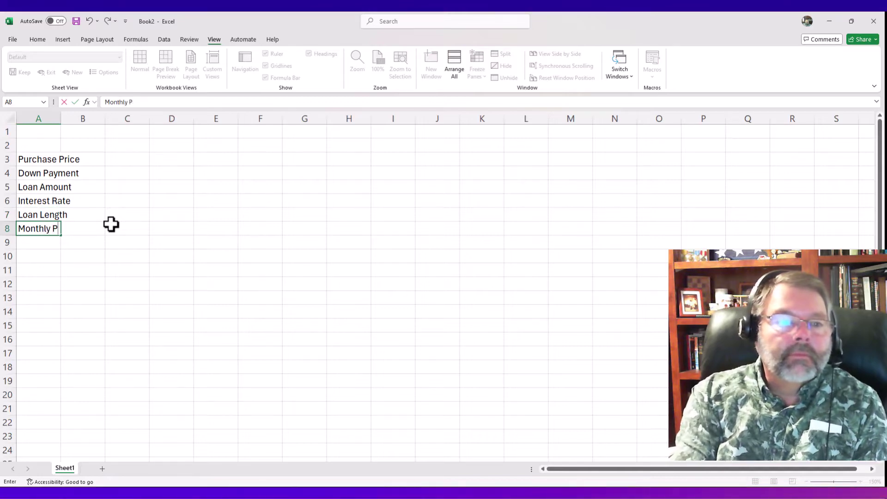
text(ayment)
key(Return)
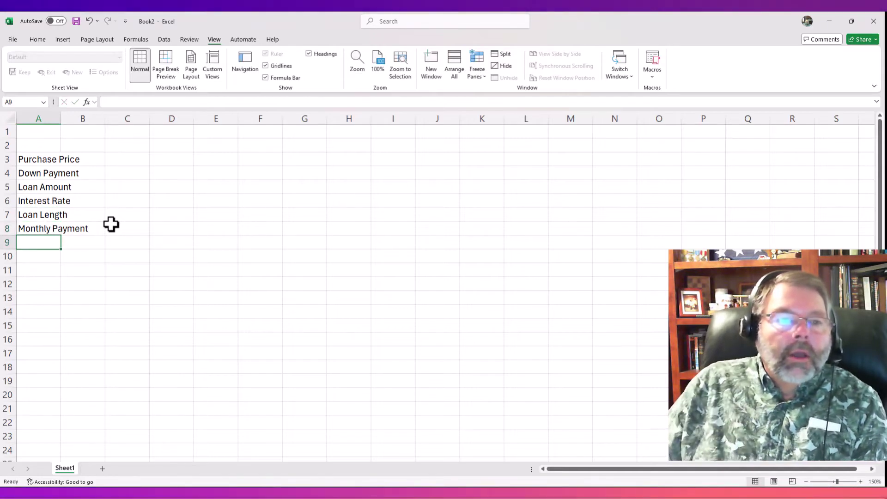
double_click(59, 119)
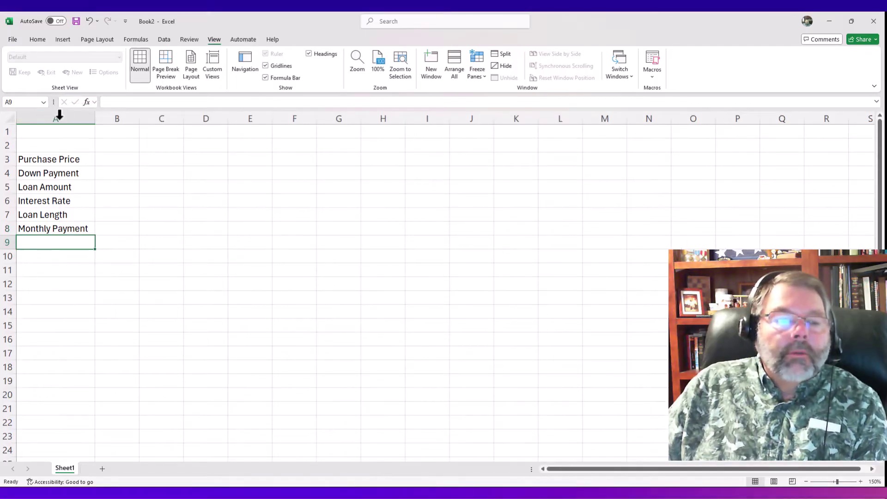
Enter a purchase price of 400000 in B3 and a down payment of 40000 in B4
click(109, 160)
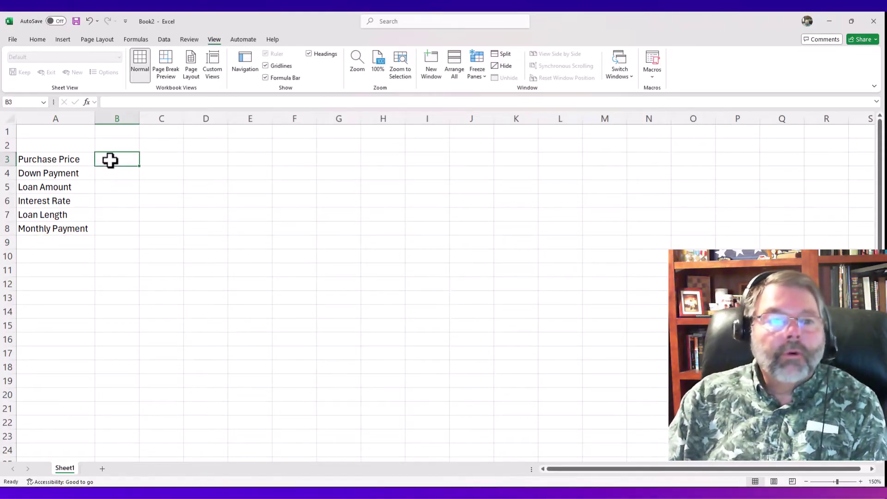
text(400000)
key(Return)
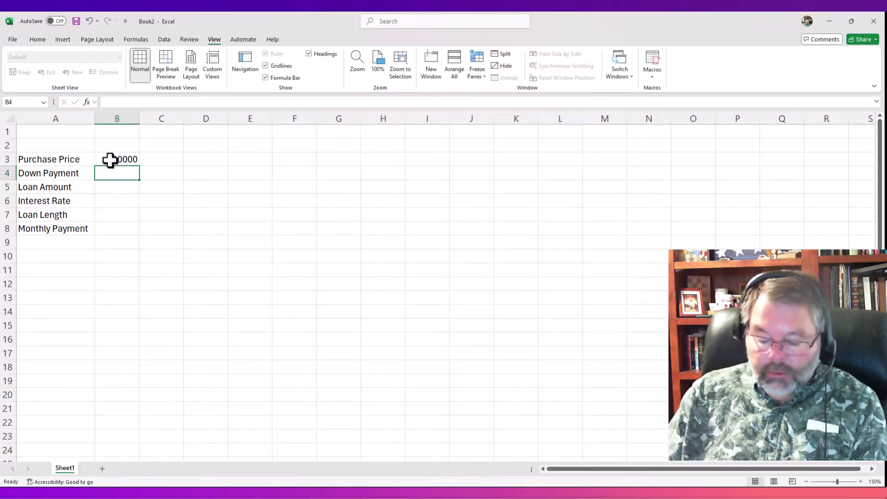
text(40000)
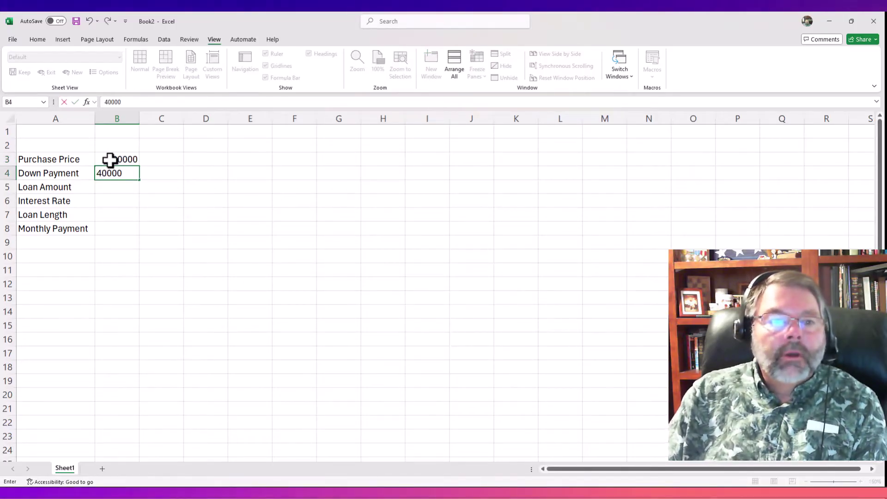
key(Return)
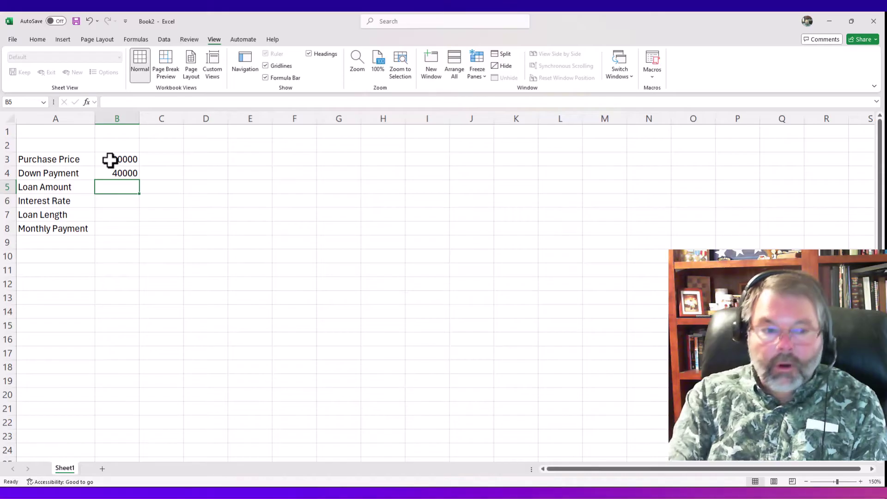
Calculate the loan amount in B5 with the formula =B3-B4
text(=)
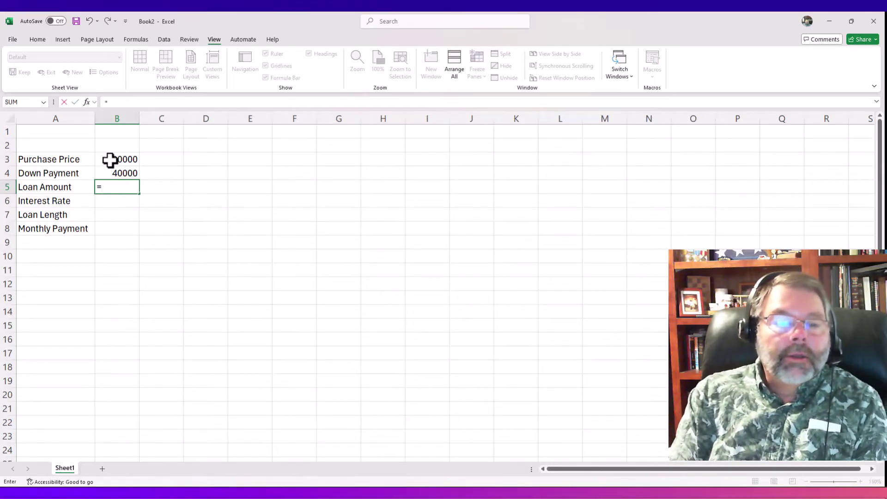
click(110, 160)
text(-)
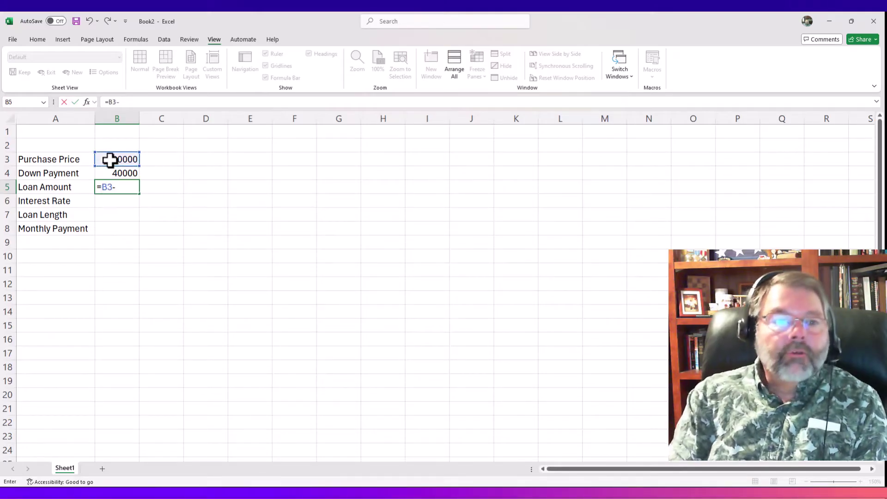
text(B4)
key(Return)
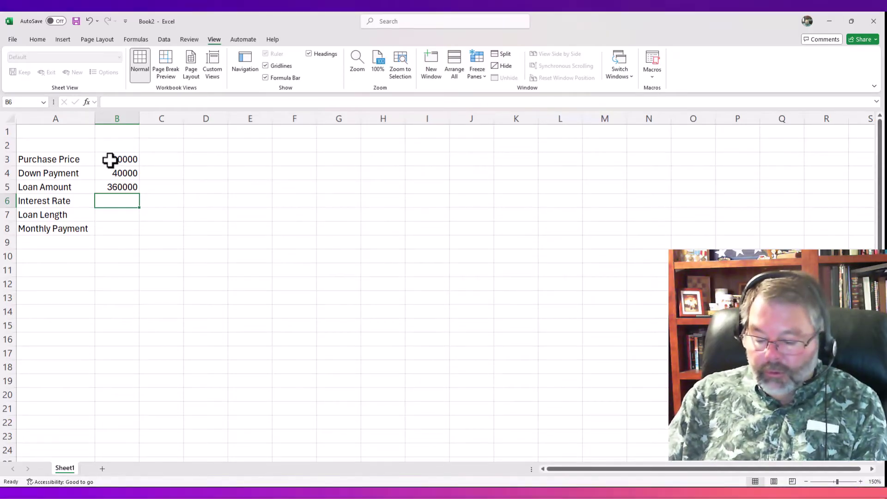
Enter an interest rate of .065 in B6 and format it as a percentage with two decimal places
text(.065)
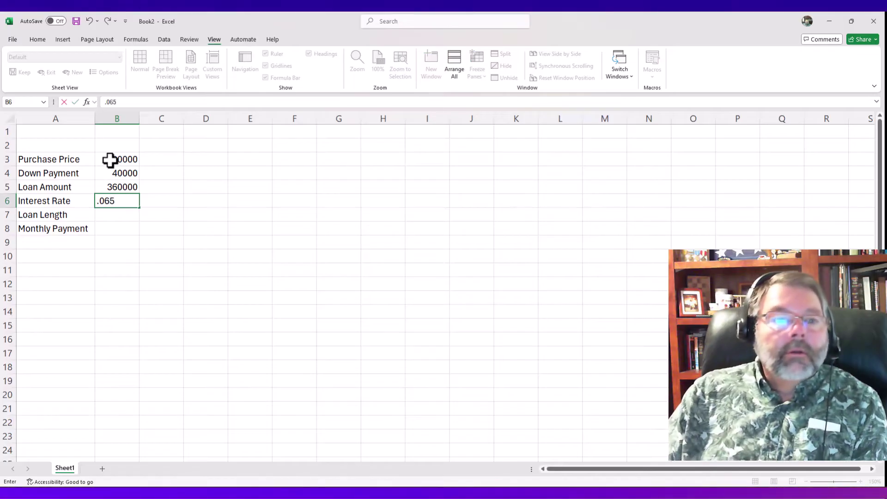
key(Return)
key(Up)
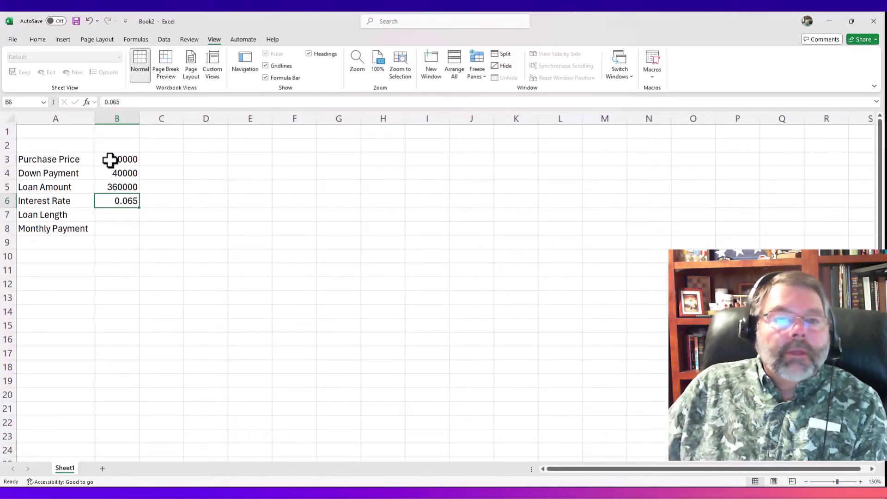
click(38, 41)
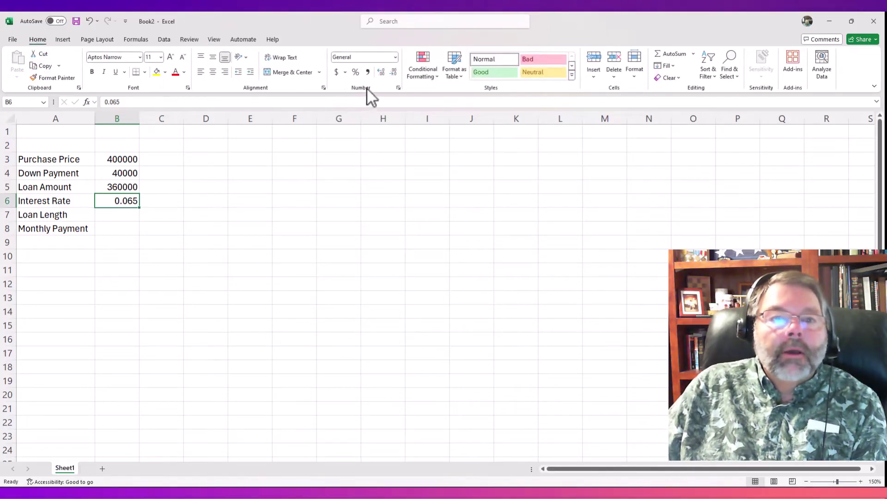
click(355, 72)
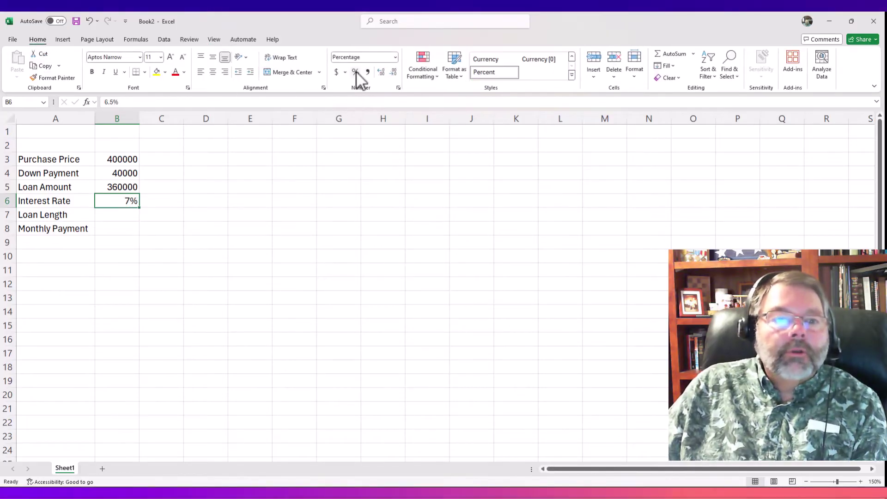
click(381, 74)
click(381, 73)
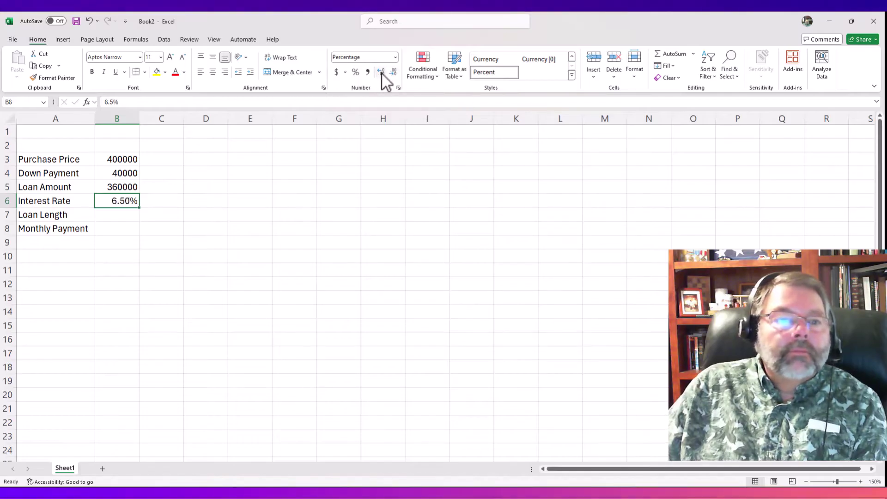
Enter a loan length of 30 in cell B7
click(125, 214)
text(30)
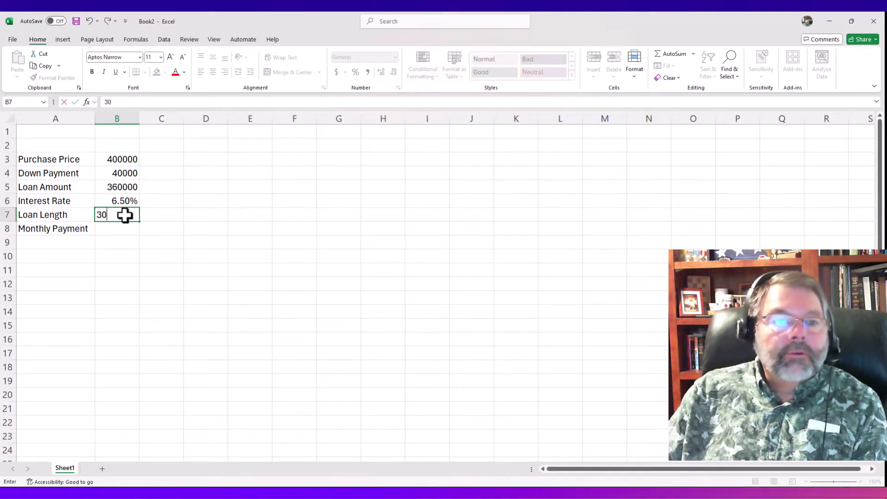
key(Return)
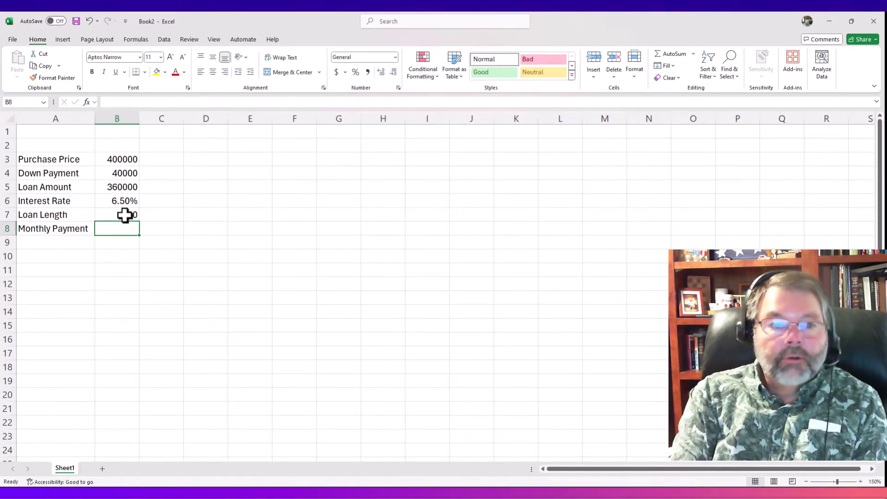
Calculate the monthly payment in B8 with the formula =PMT(B6/12,B7*12,B5)
text(=)
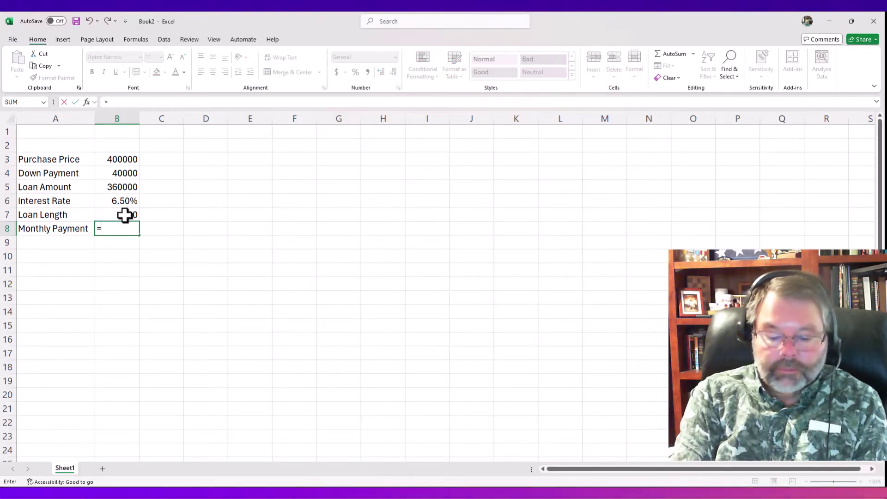
text(pmt)
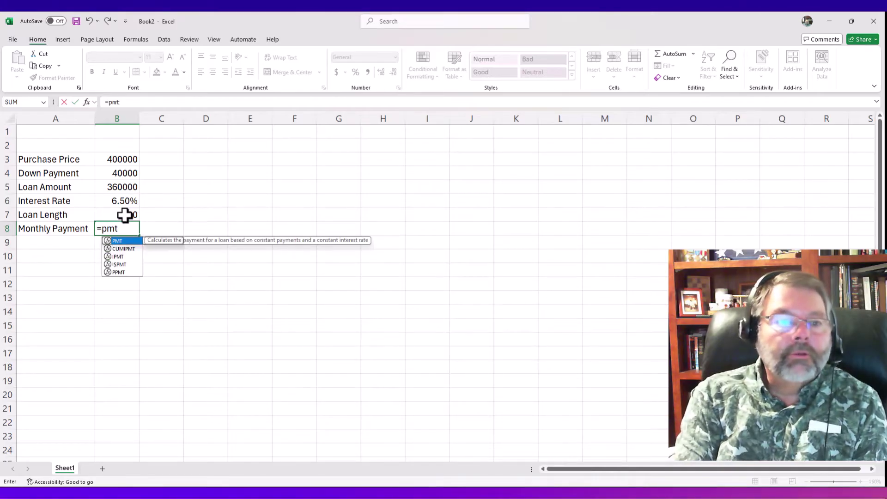
text(()
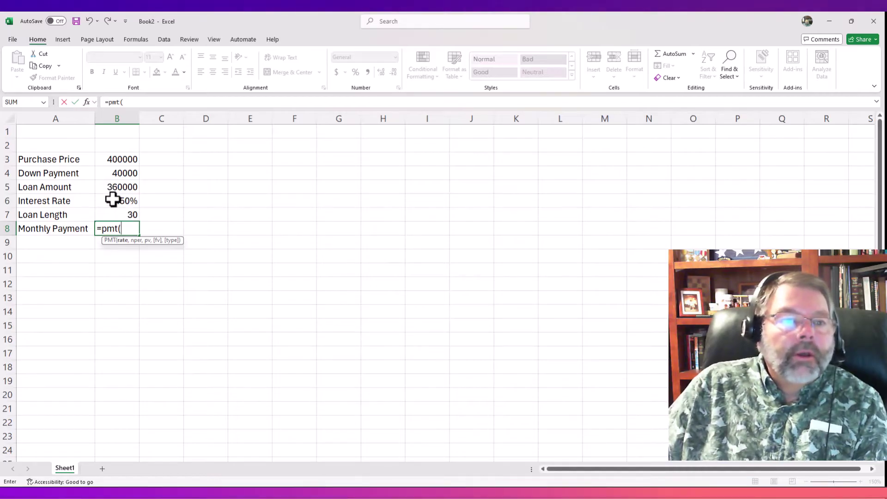
click(112, 199)
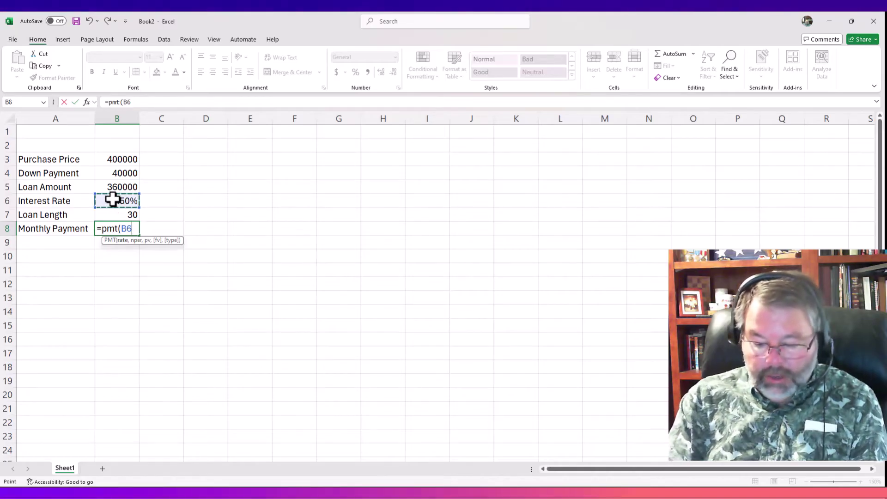
text(/12)
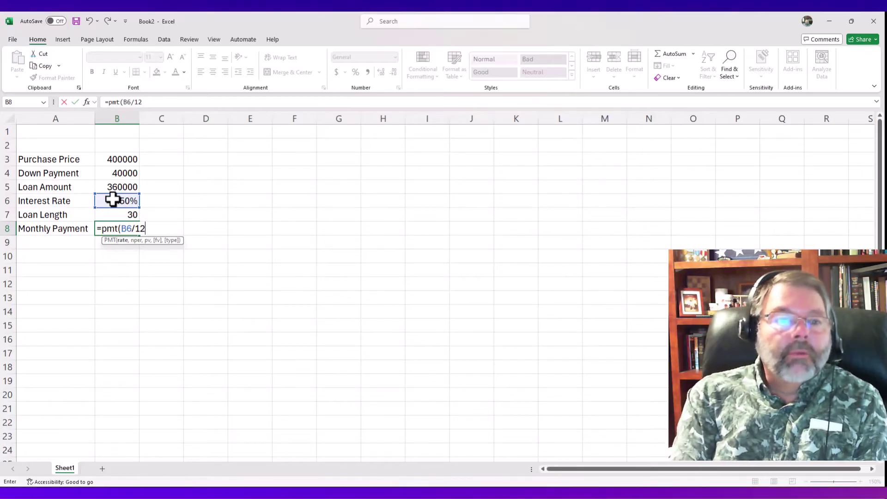
text(,)
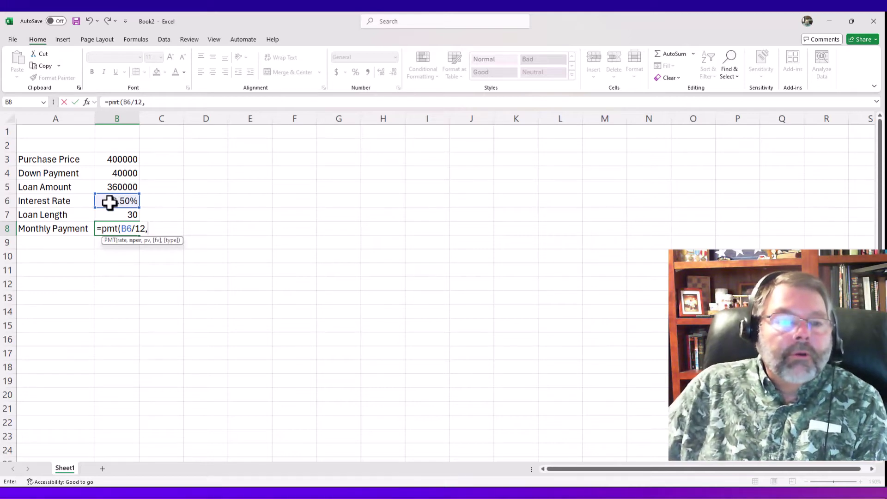
click(112, 214)
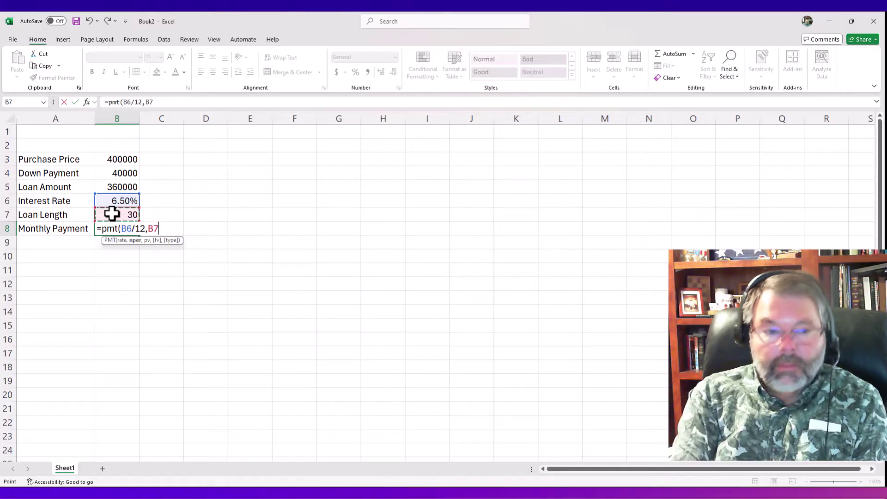
text(*12)
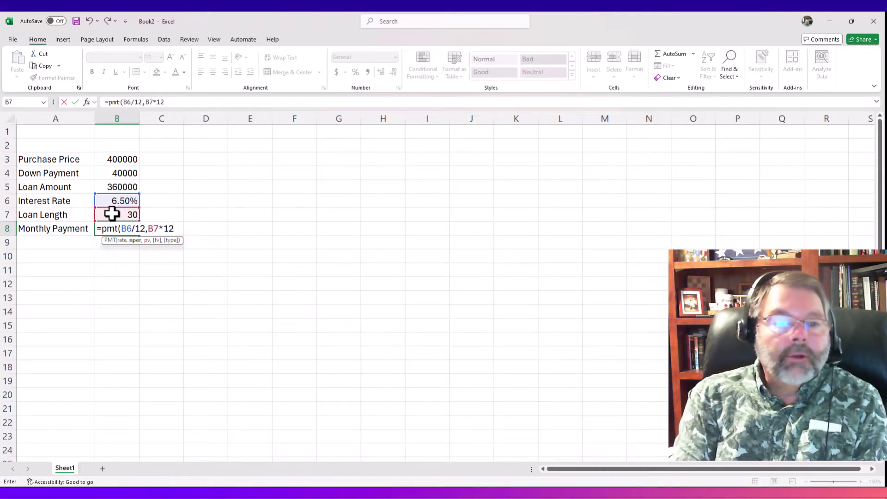
text(,)
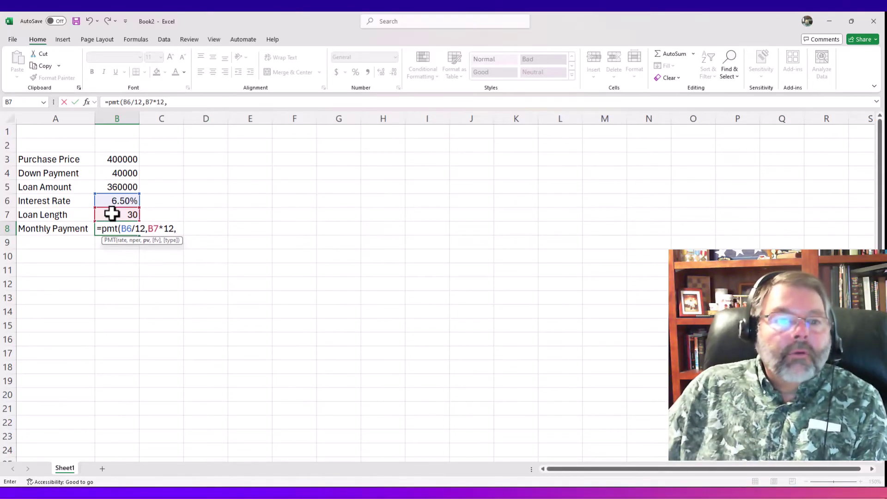
click(103, 186)
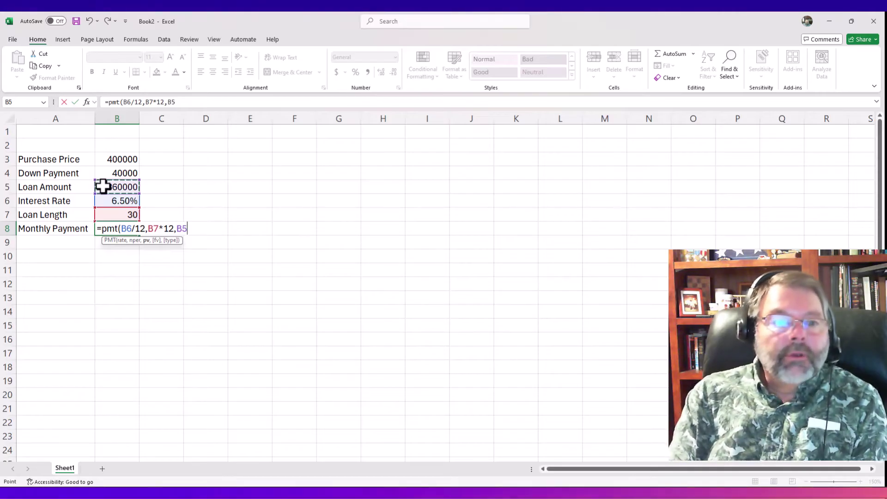
key(Return)
Multiply the monthly payment formula in B8 by -1, making it =PMT(B6/12,B7*12,B5)*-1
key(Up)
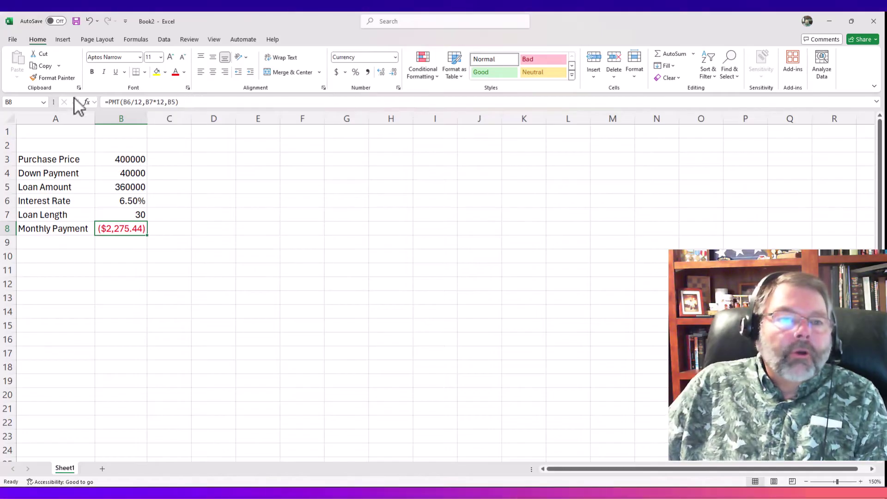
click(210, 104)
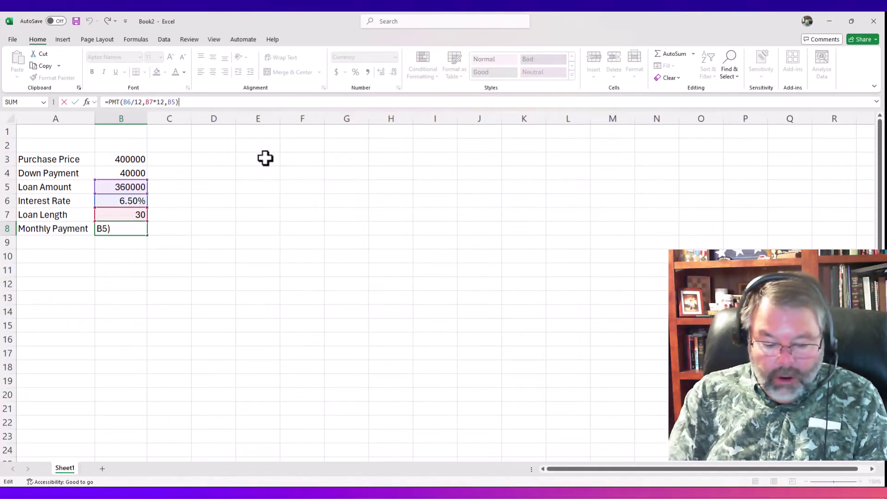
text(*)
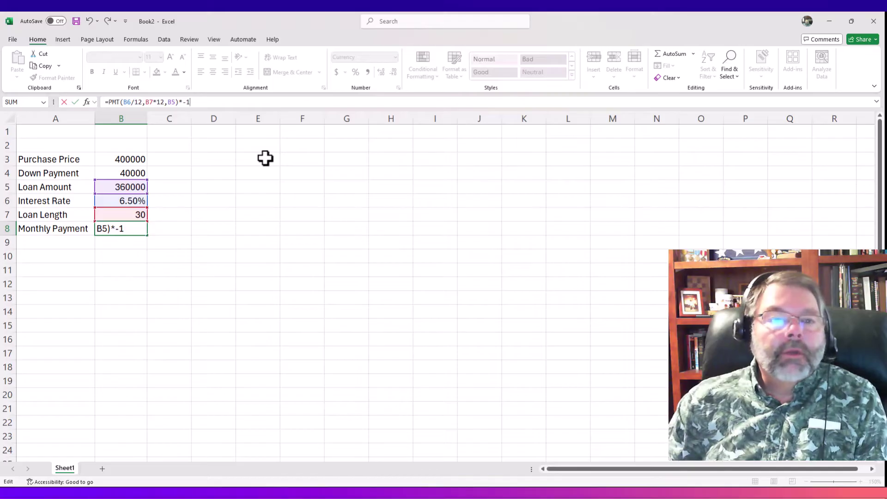
key(Return)
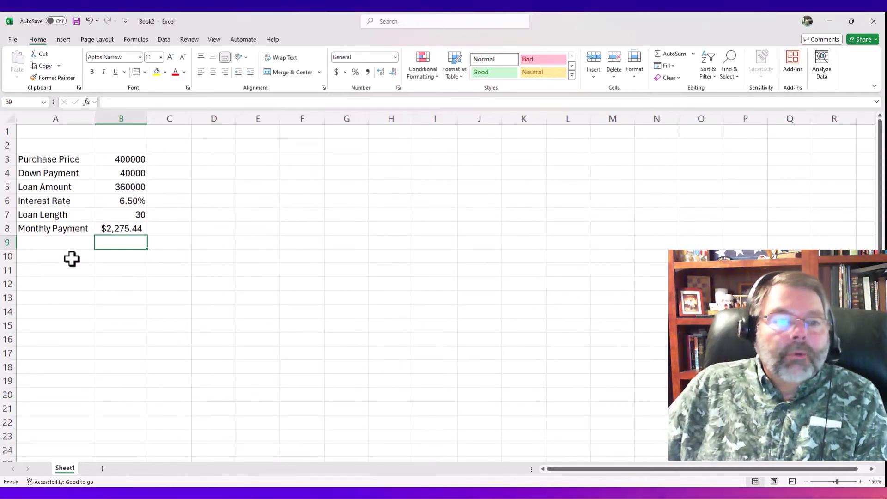
Enter the column headings Payment # in A10 and Interest in B10
click(52, 252)
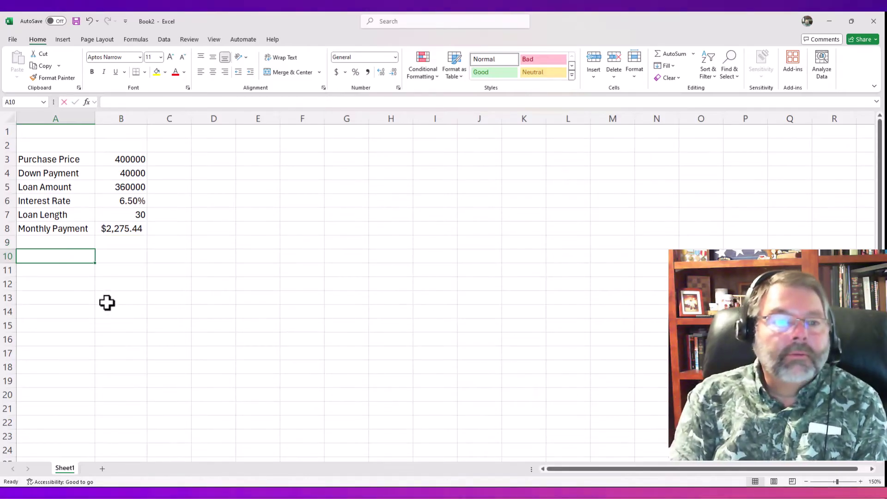
text(Paym)
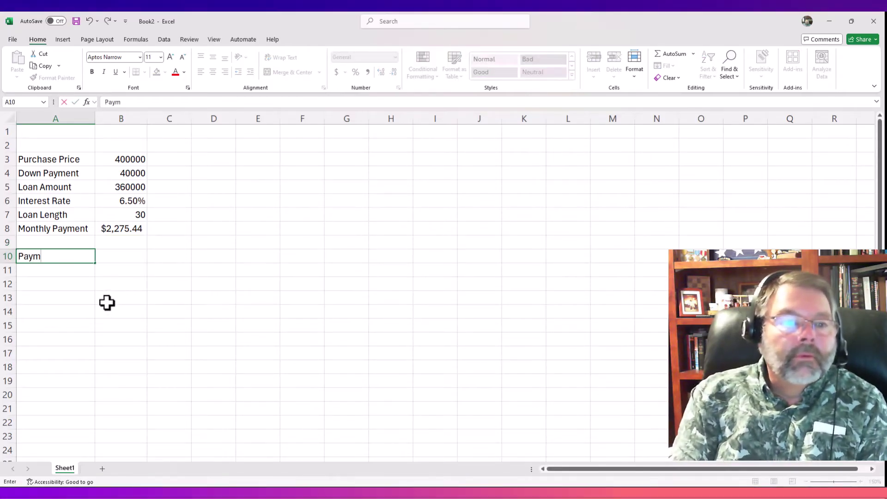
text(ent #)
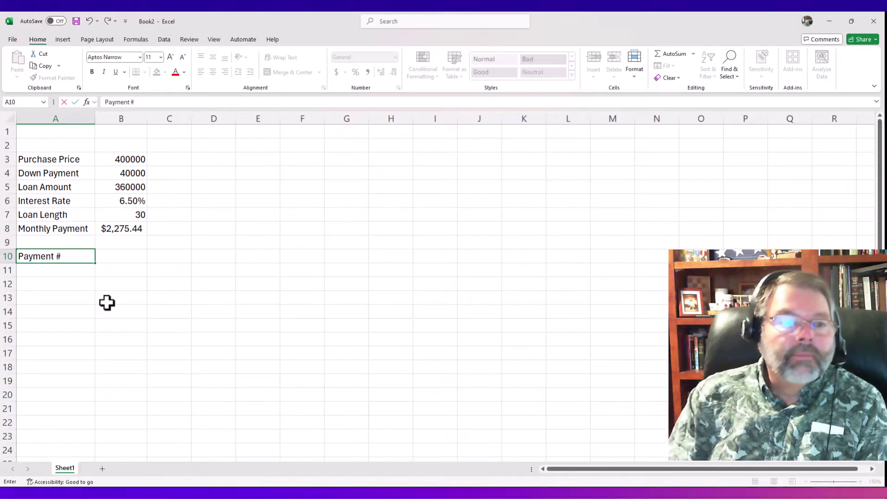
key(Tab)
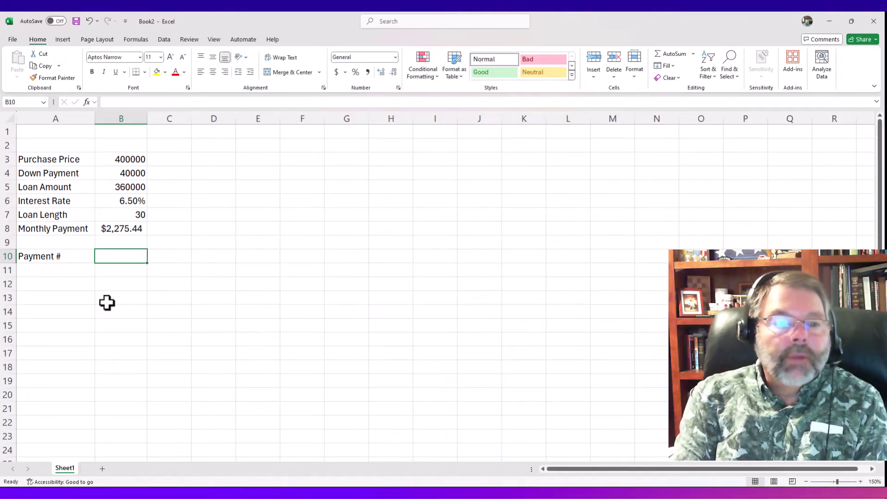
text(Inter)
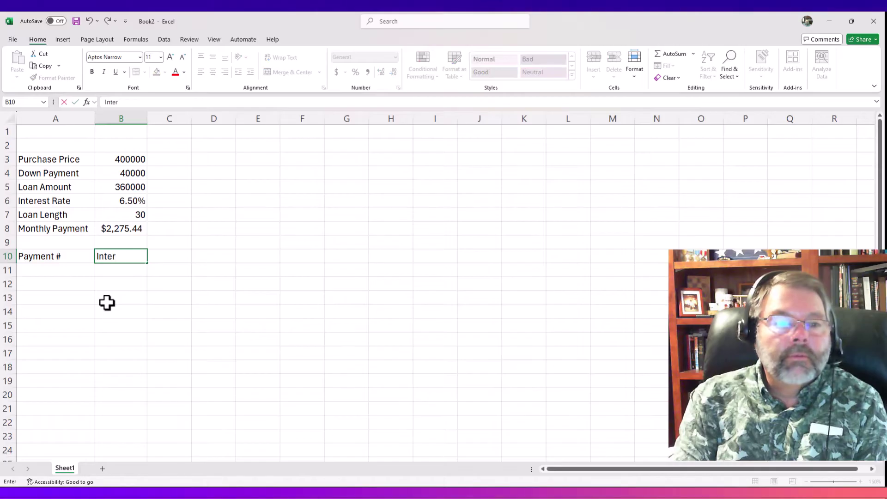
text(est)
key(Tab)
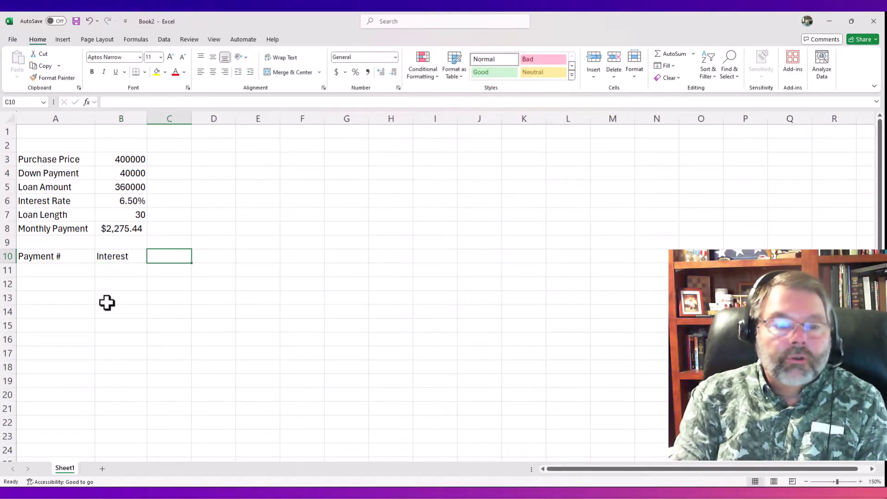
Enter the column headings Principal in C10 and Balance in D10
text(Priu)
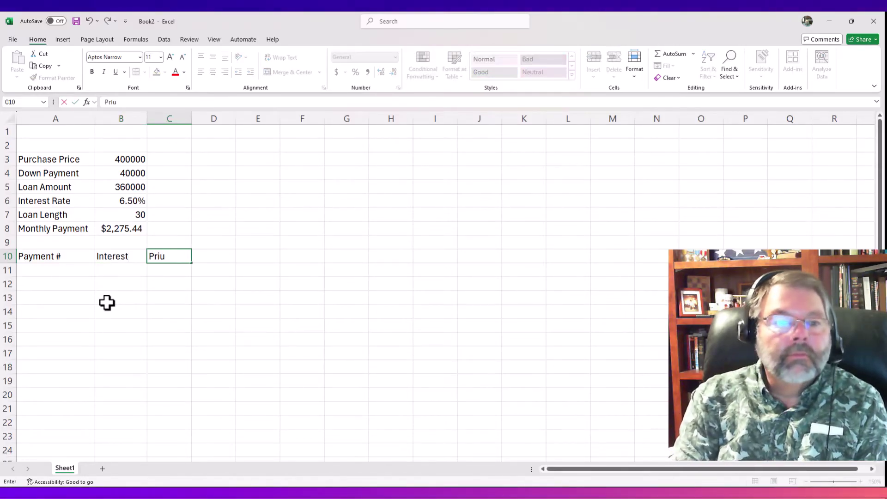
text(n)
key(BackSpace)
key(BackSpace)
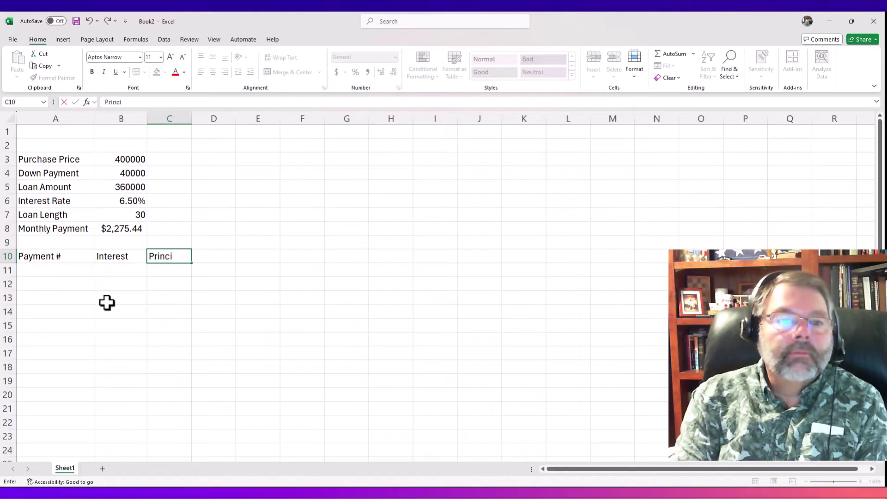
text(ncipal)
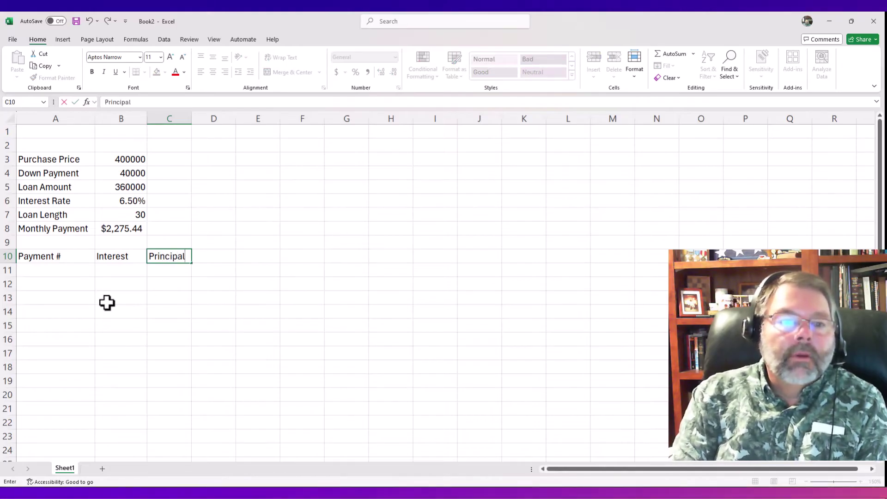
key(Return)
key(Up)
key(Right)
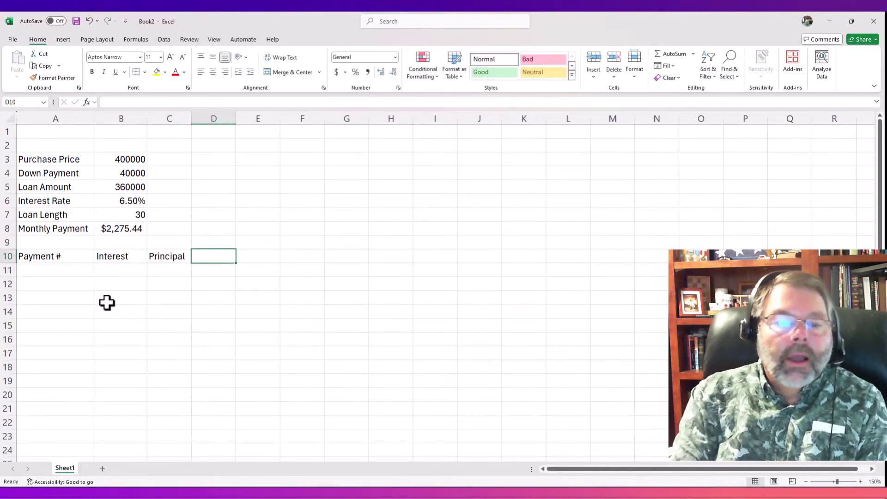
text(Balance)
key(Return)
Enter payment numbers 1 and 2 in cells A11 and A12
key(Left)
key(Left)
key(Left)
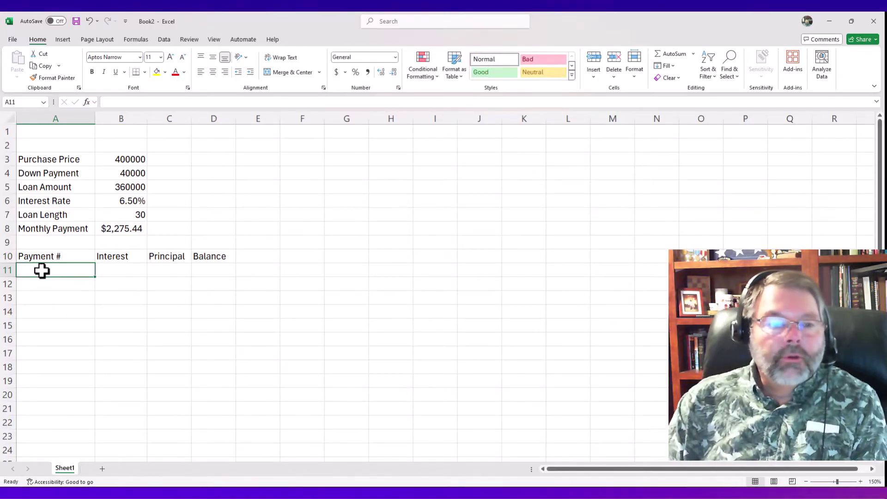
text(1)
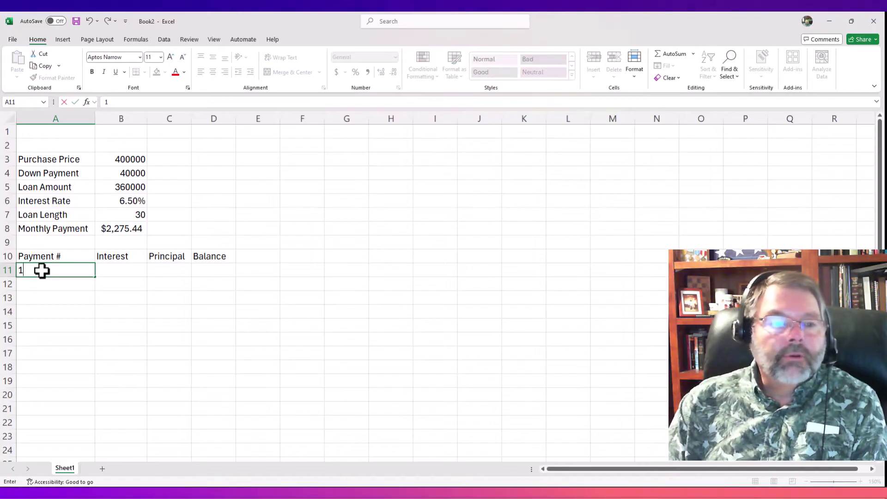
key(Return)
text(2)
key(Return)
Extend the number series from A11:A12 down the Payment # column to 360 in A370
key(Up)
key(Up)
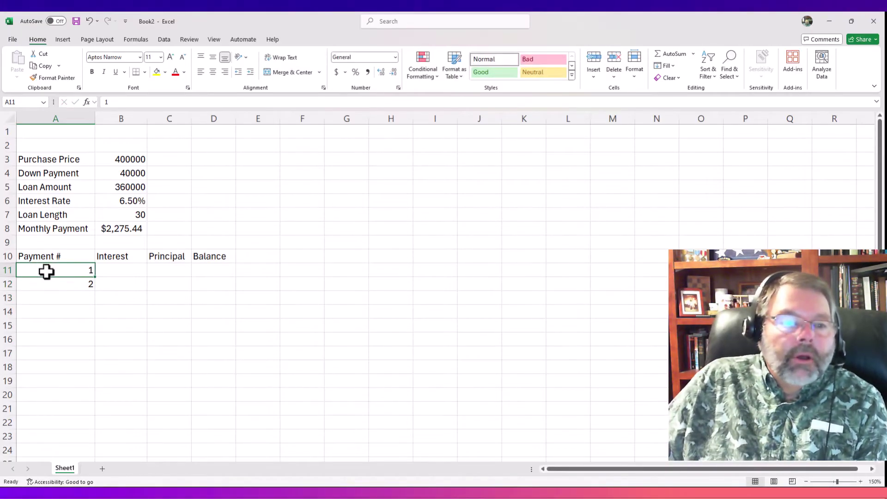
drag(45, 271, 44, 279)
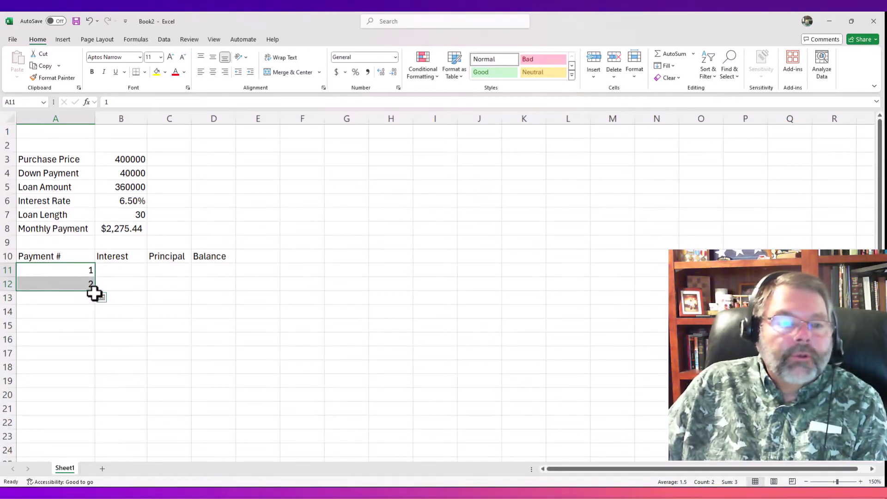
drag(95, 291, 74, 224)
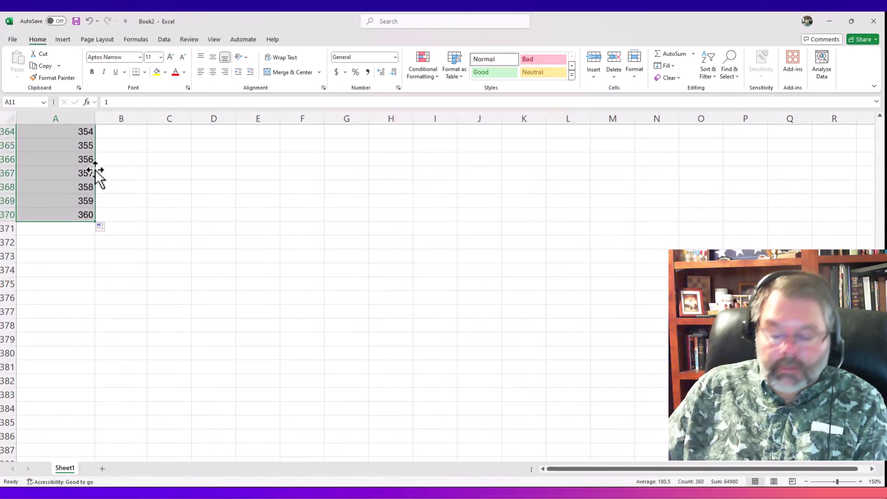
Calculate the first payment's interest in B11 with the formula =B5*(B6/12) and apply the dollar accounting number format
key(ctrl+Home)
key(Down)
key(Down)
key(Down)
key(Down)
key(Down)
key(Down)
key(Down)
key(Down)
key(Down)
key(Down)
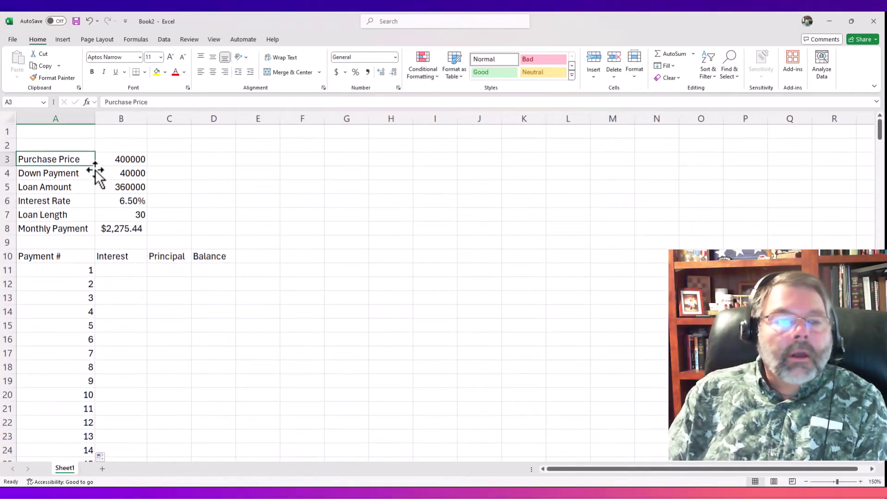
key(Right)
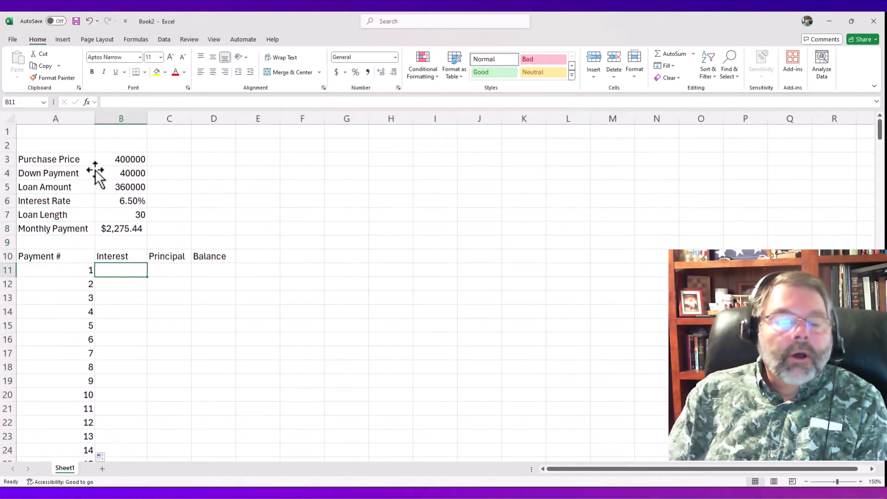
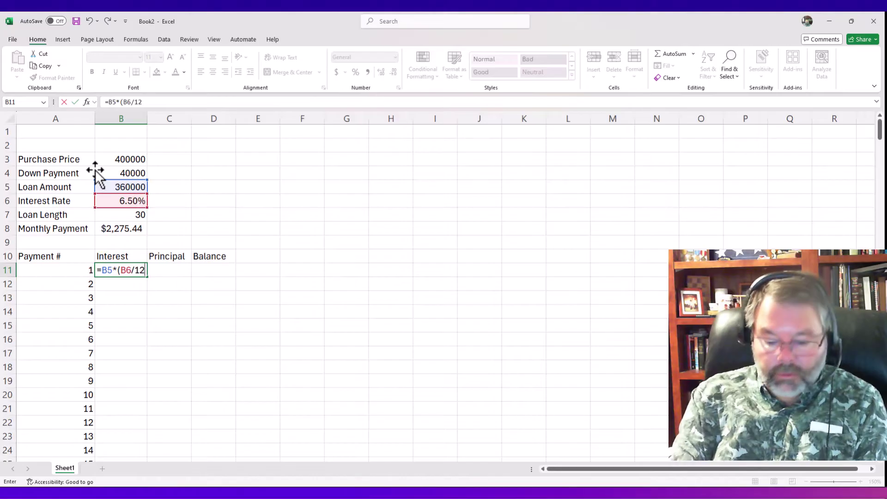
key(Return)
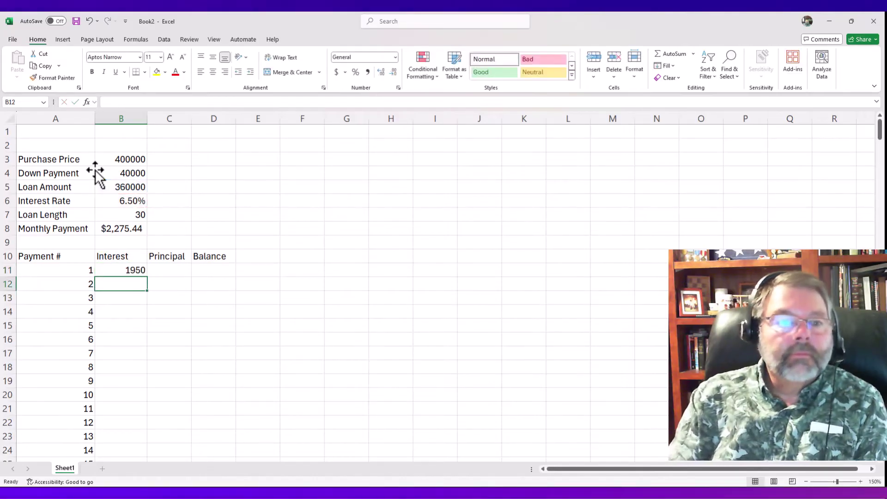
key(Up)
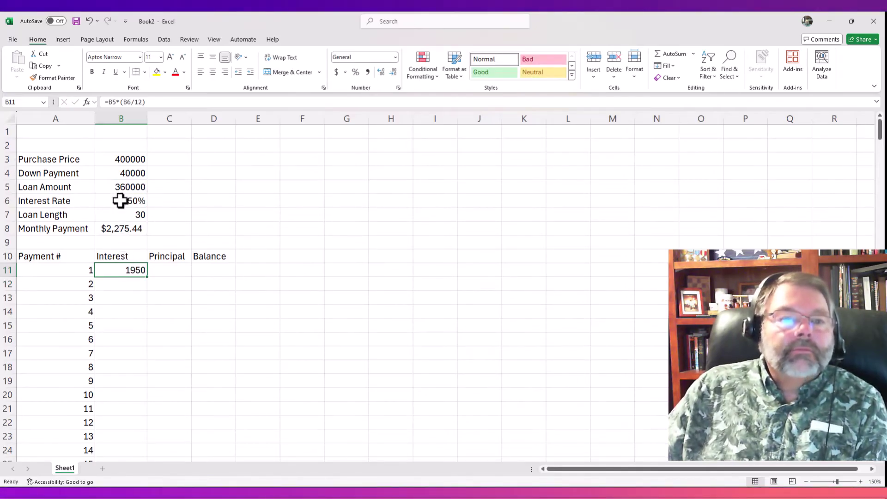
click(336, 72)
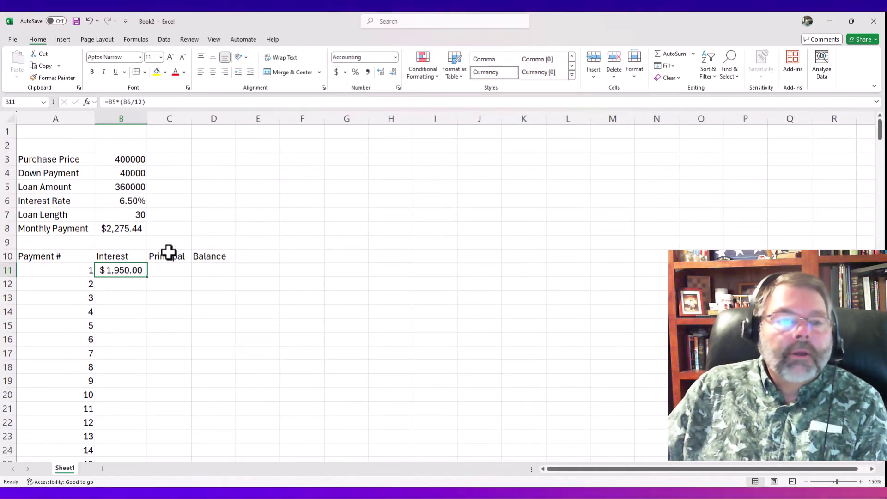
Calculate the first payment's principal in C11 with the formula =B8-B11
click(167, 269)
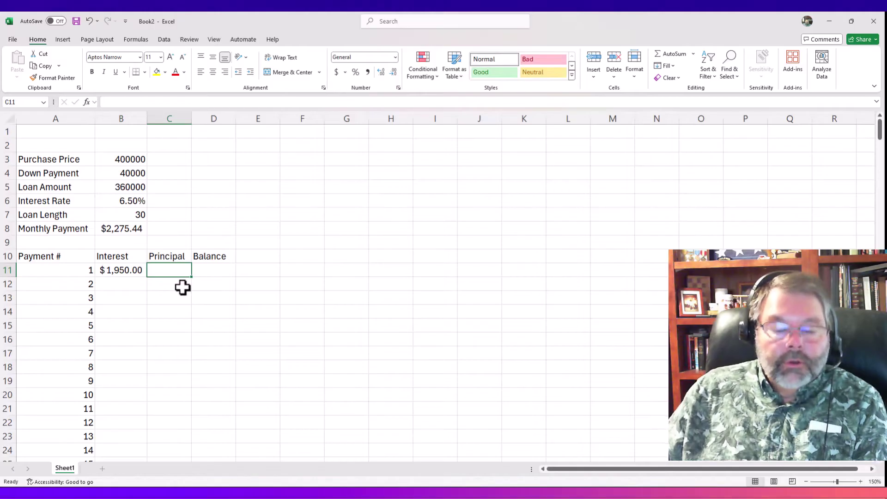
text(=)
key(Up)
key(Up)
key(Up)
key(Left)
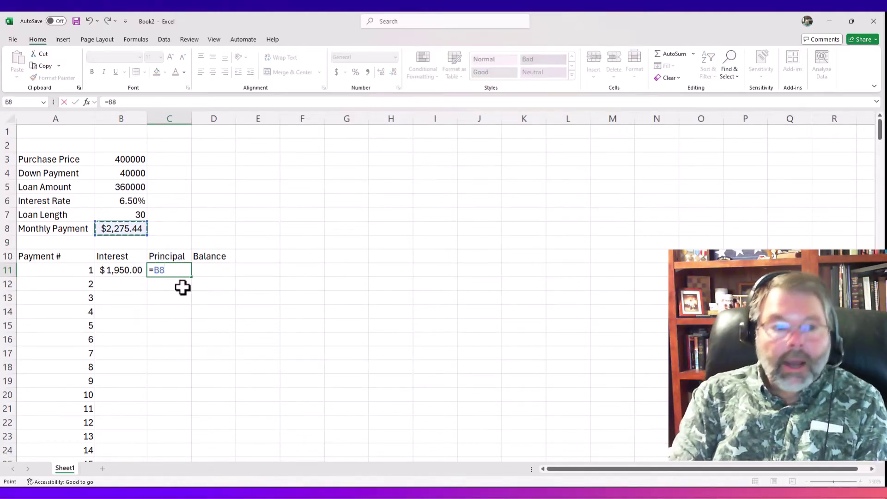
text(-)
key(Left)
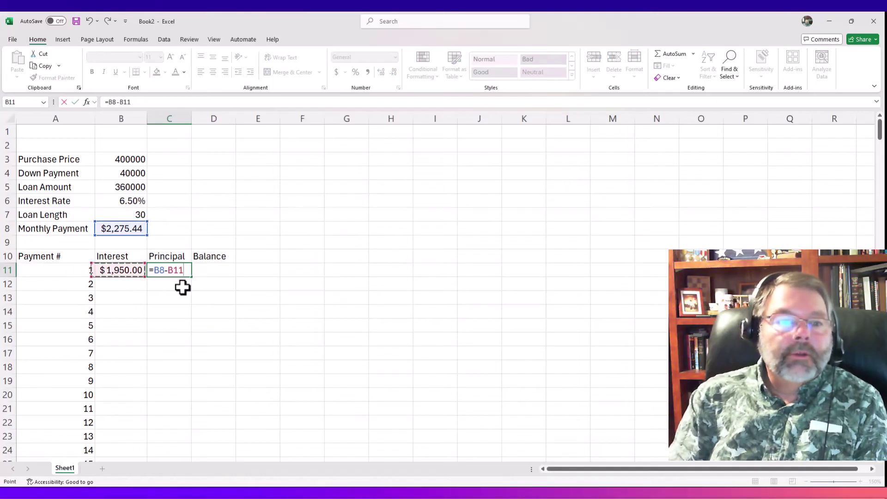
key(Return)
key(Up)
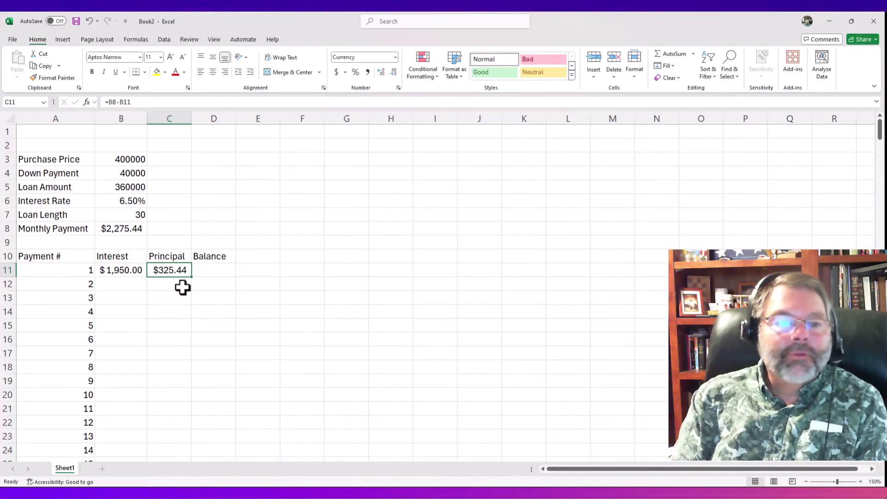
Calculate the balance after the first payment in D11 with the formula =B5-C11
key(Right)
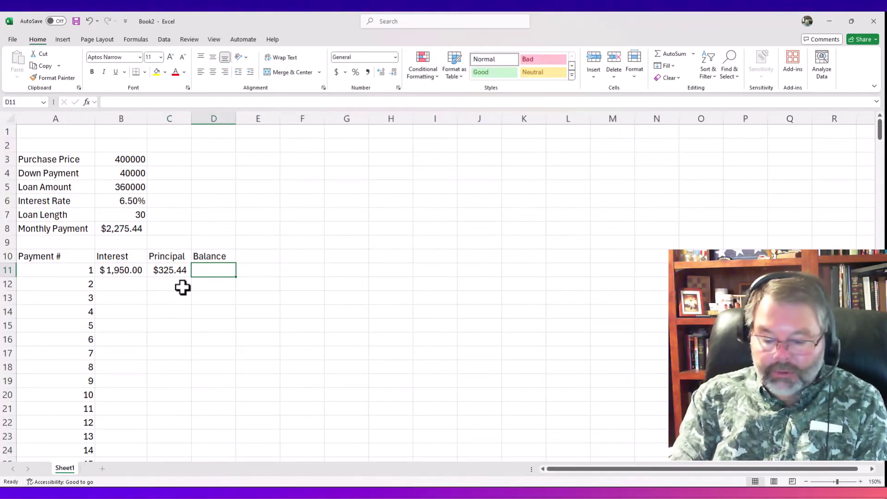
text(=)
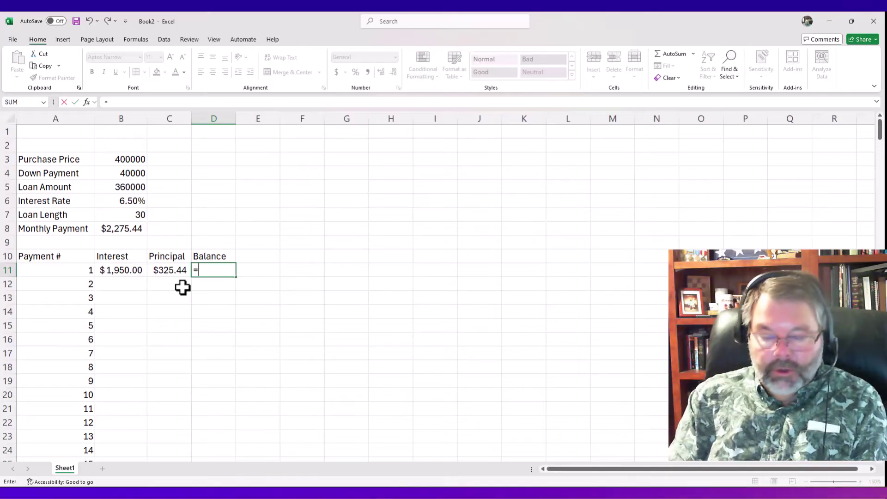
key(Up)
key(Up)
key(Up)
key(Left)
key(Left)
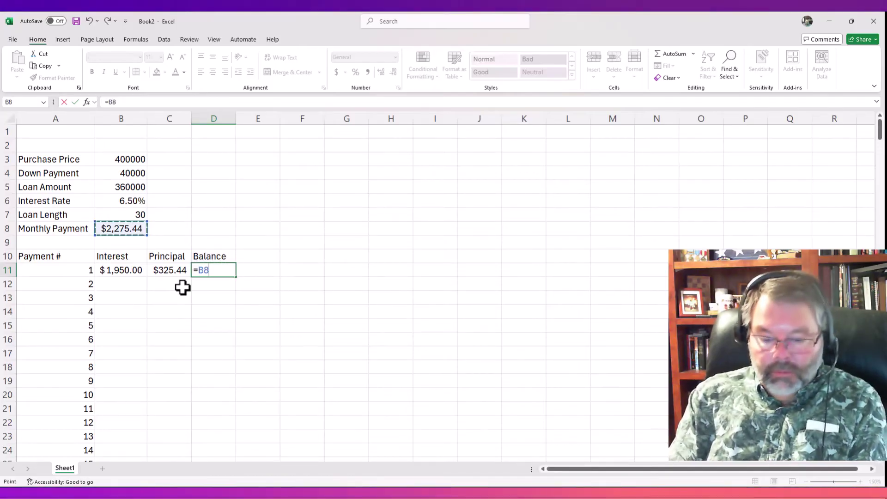
key(Up)
key(Up)
key(Up)
key(Up)
key(Up)
key(Down)
key(Down)
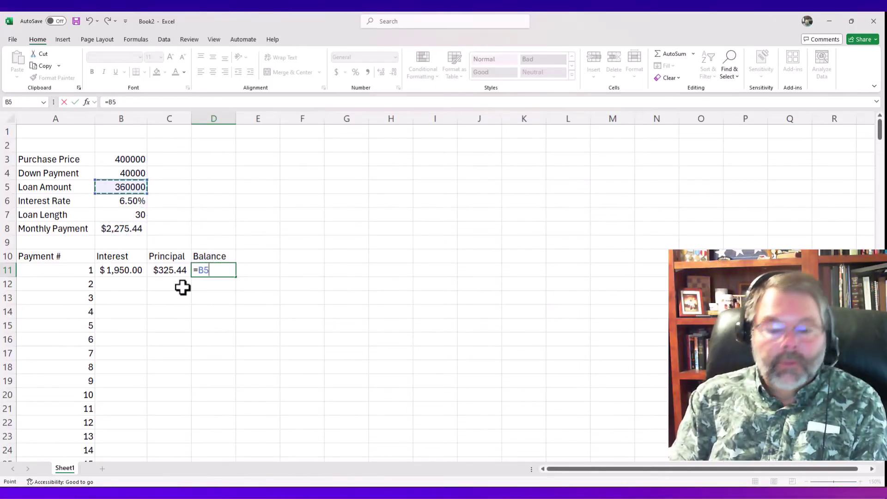
text(-)
key(Up)
key(Up)
key(Left)
key(Down)
key(Down)
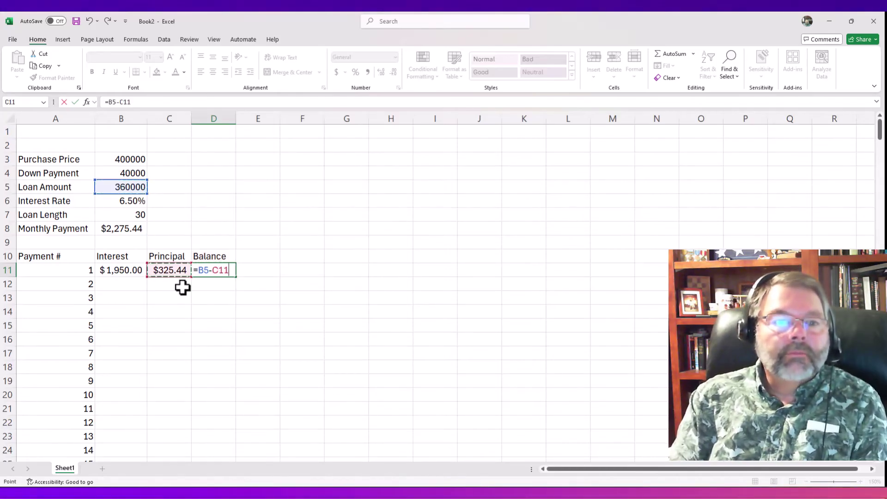
key(Return)
key(Up)
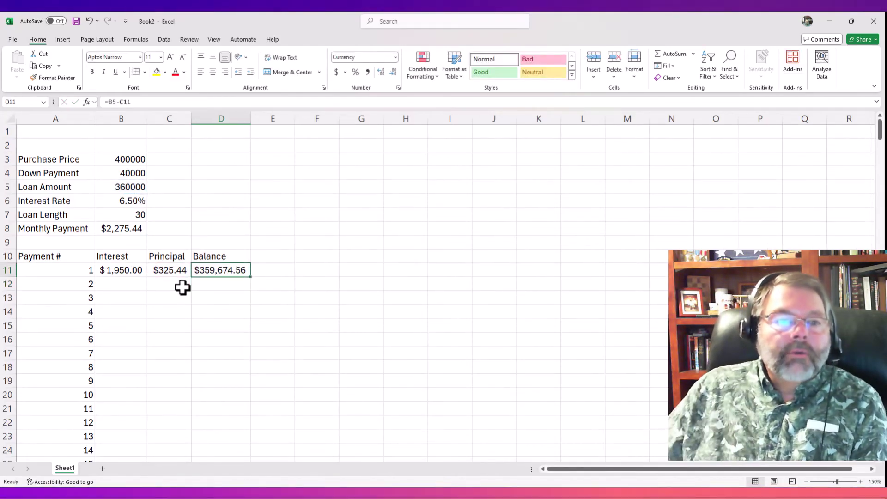
Calculate the second payment's interest in B12 with the formula =D11*($B$6/12), keeping the interest rate reference absolute
click(126, 282)
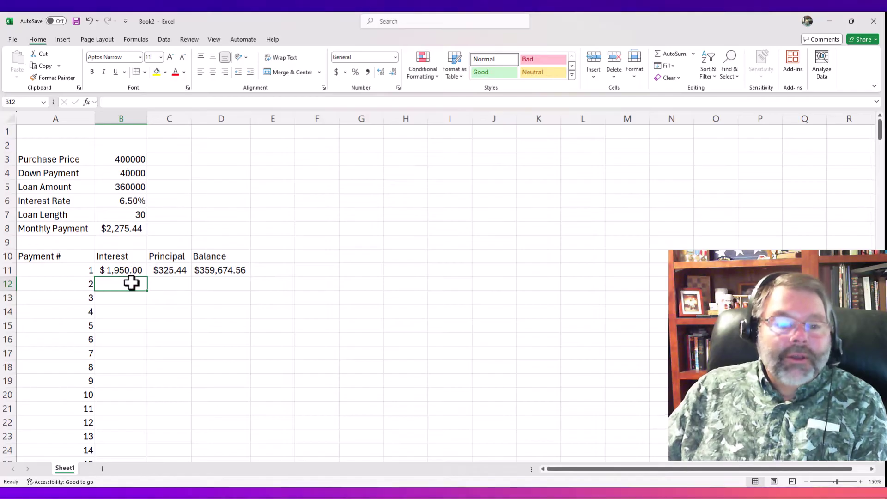
text(=)
key(Up)
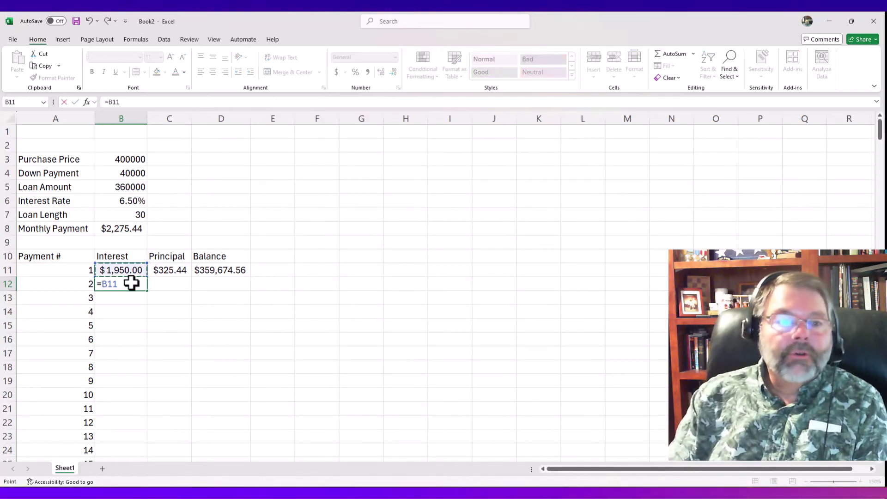
key(Right)
key(Right)
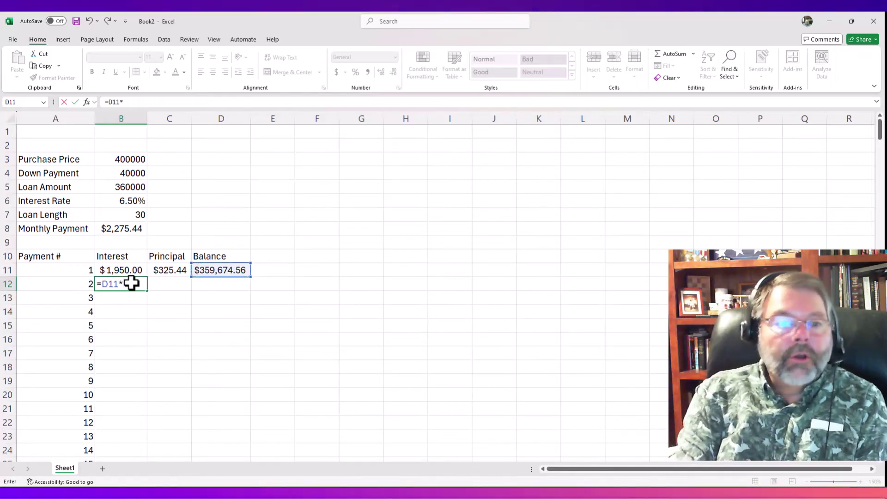
text(*()
key(Up)
key(Up)
key(Up)
key(Up)
key(Up)
key(Up)
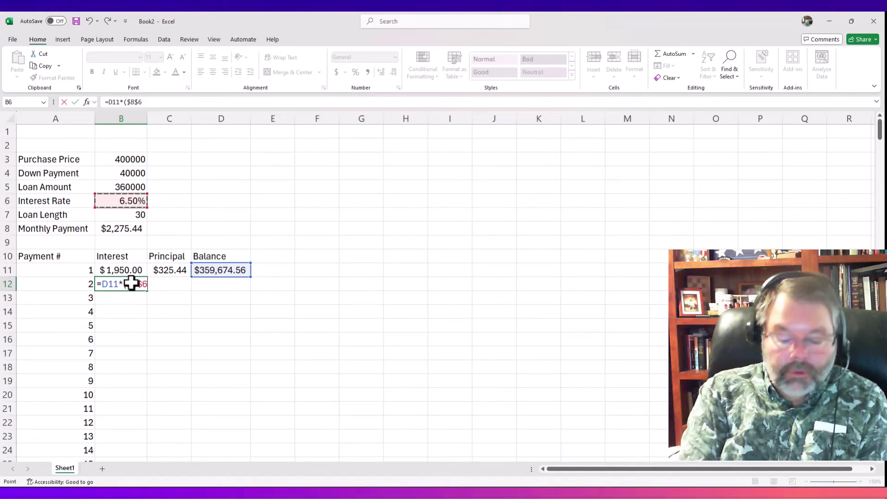
text(/12)
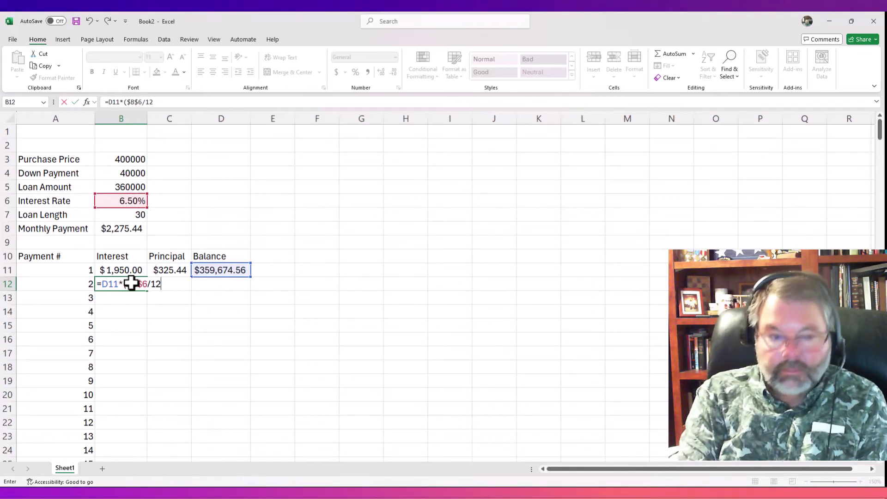
key(Return)
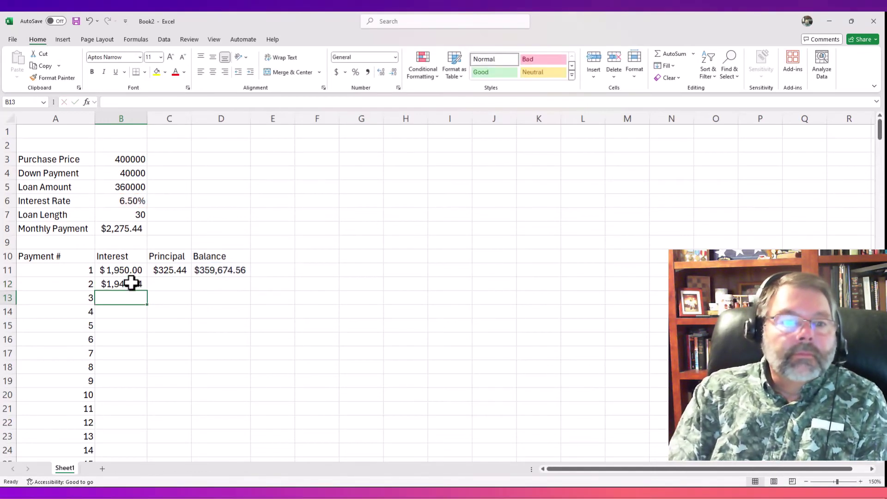
click(132, 283)
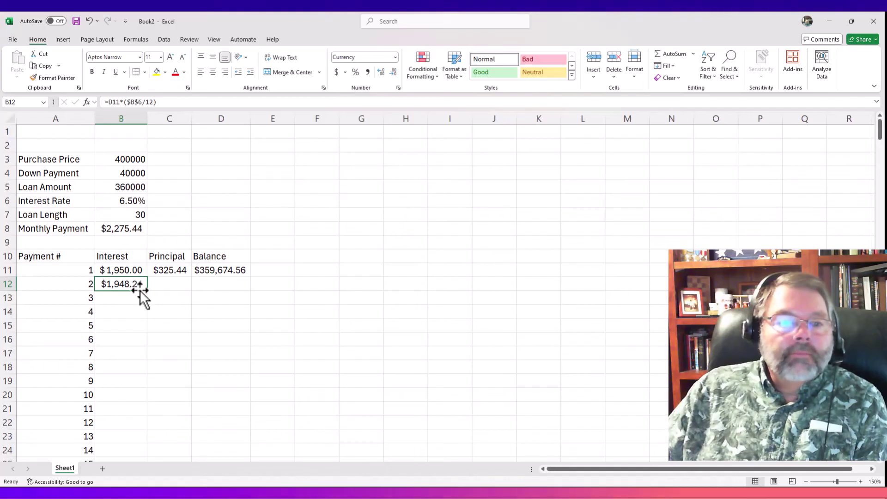
Calculate the second payment's principal in C12 with the formula =$B$8-B12, keeping the monthly payment reference absolute
click(167, 284)
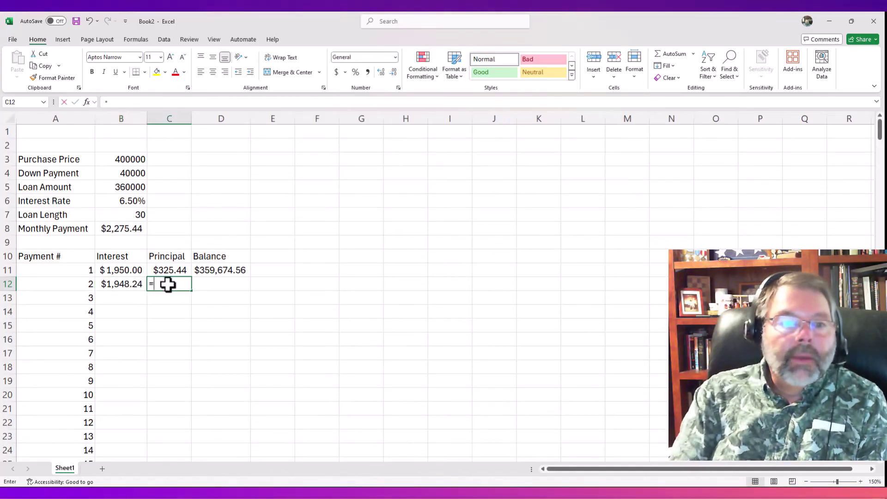
text(=)
key(Up)
key(Up)
key(Up)
key(Up)
key(Left)
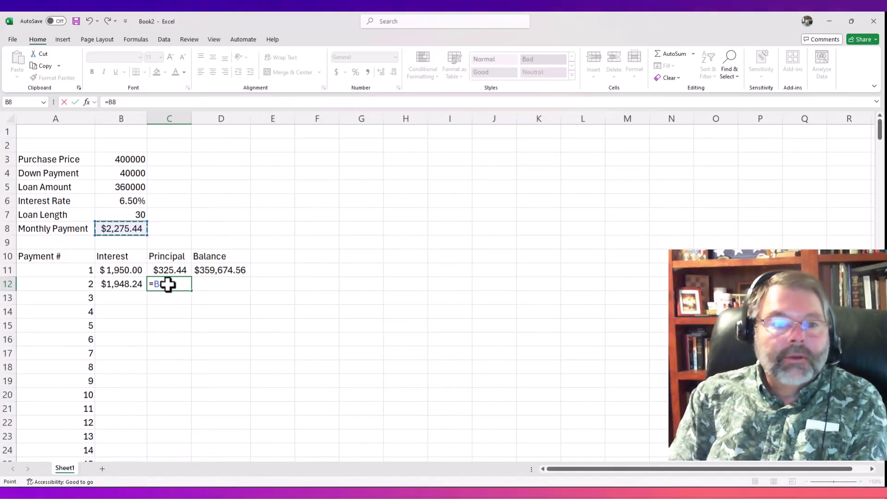
key(F4)
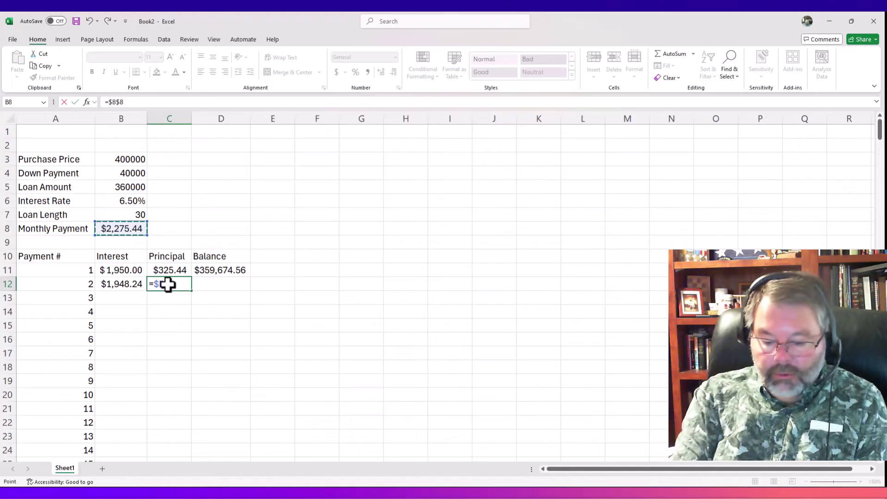
text(-)
key(Left)
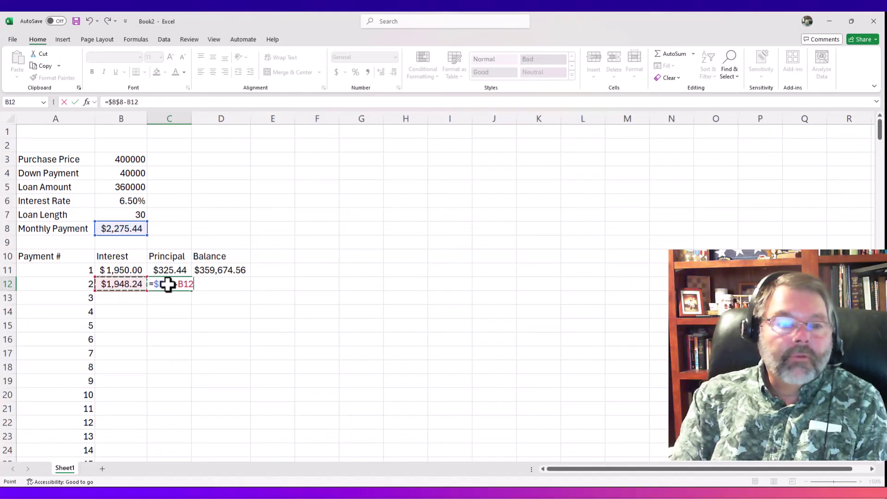
key(Return)
key(Up)
Calculate the balance after the second payment in D12 with the formula =D11-C12
key(Right)
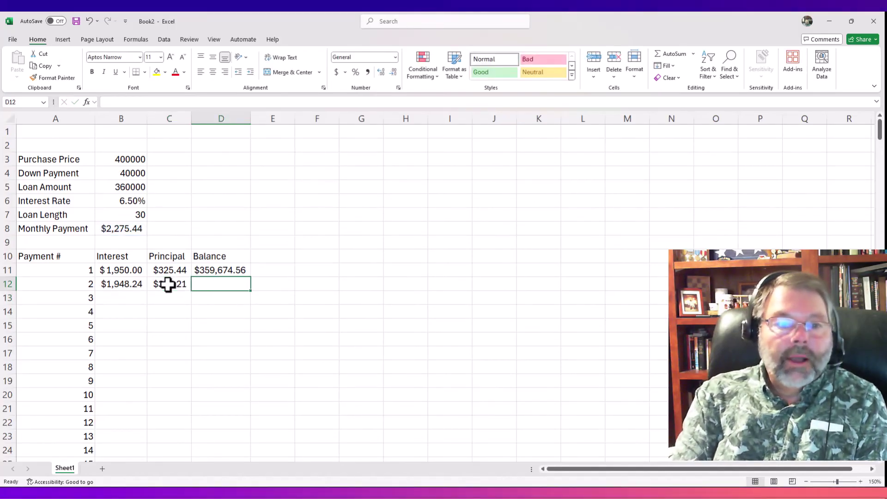
text(=)
key(Up)
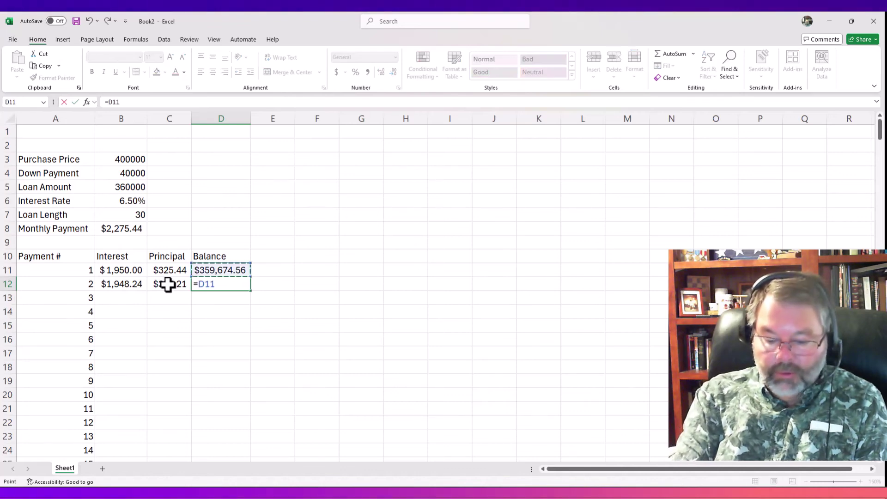
click(168, 285)
key(Return)
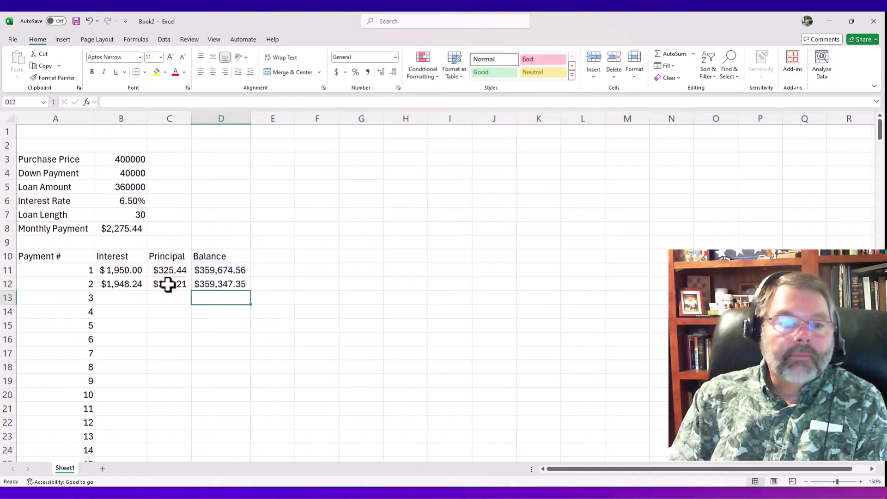
key(Up)
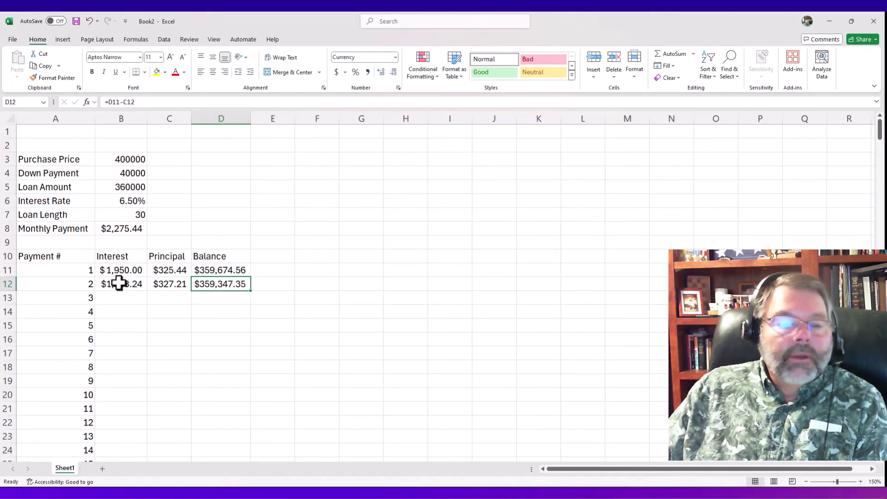
Fill the interest, principal and balance formulas from B12:D12 down through payment 360
drag(117, 283, 228, 286)
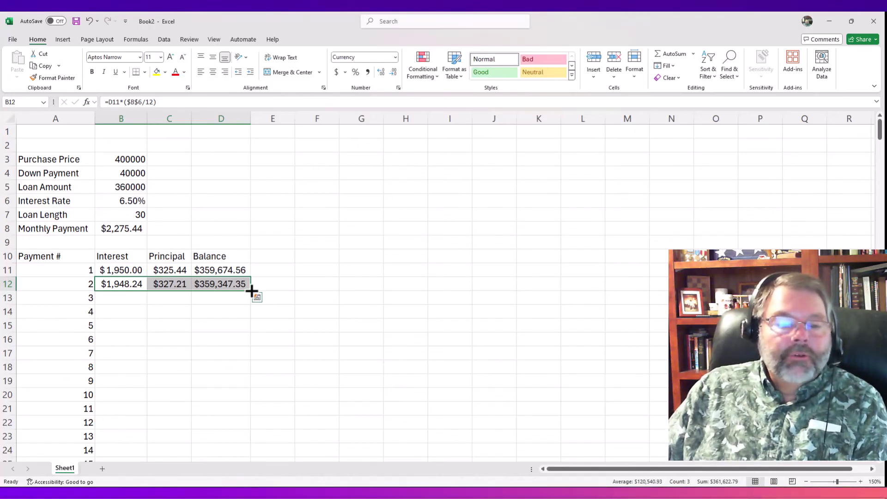
double_click(252, 290)
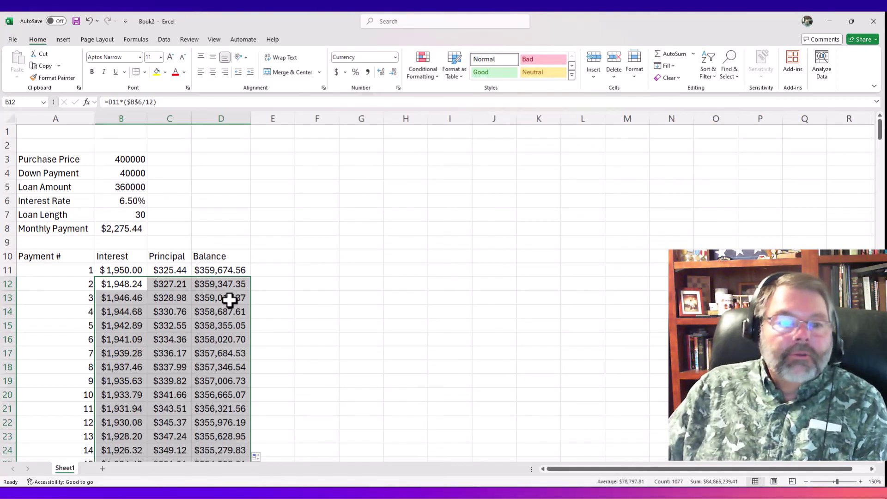
Review the filled schedule and autofit the width of the Principal column (C) to its amounts
scroll(233, 299, down, 7)
scroll(225, 302, down, 12)
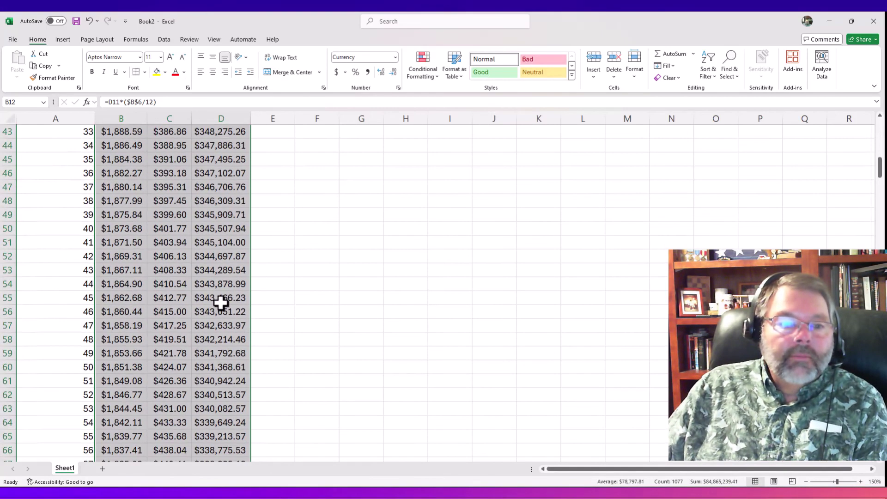
scroll(222, 303, down, 14)
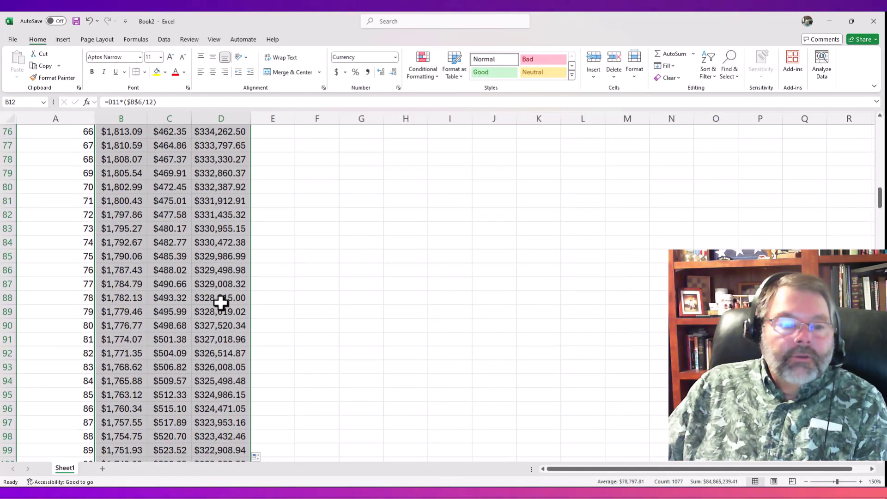
scroll(220, 303, down, 10)
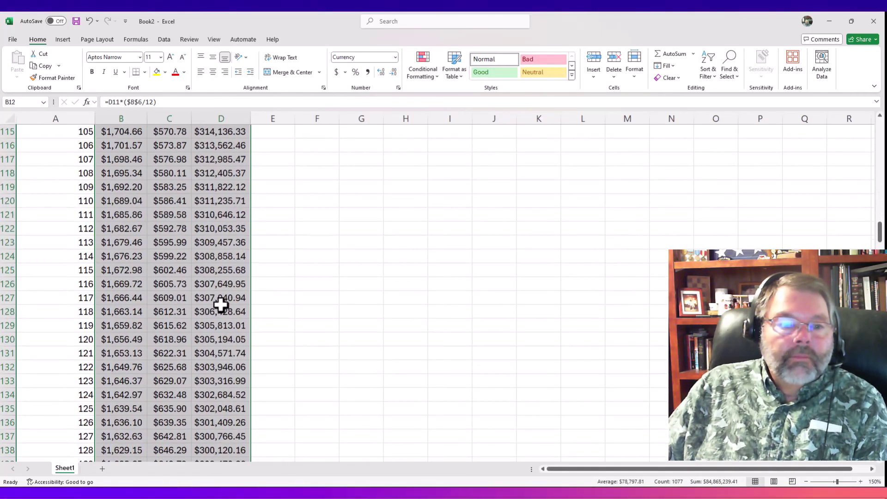
scroll(220, 302, down, 12)
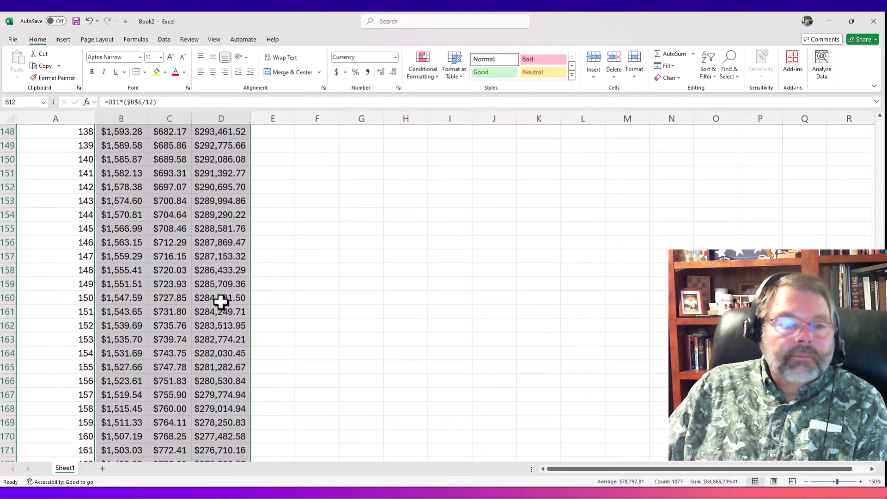
scroll(219, 303, down, 10)
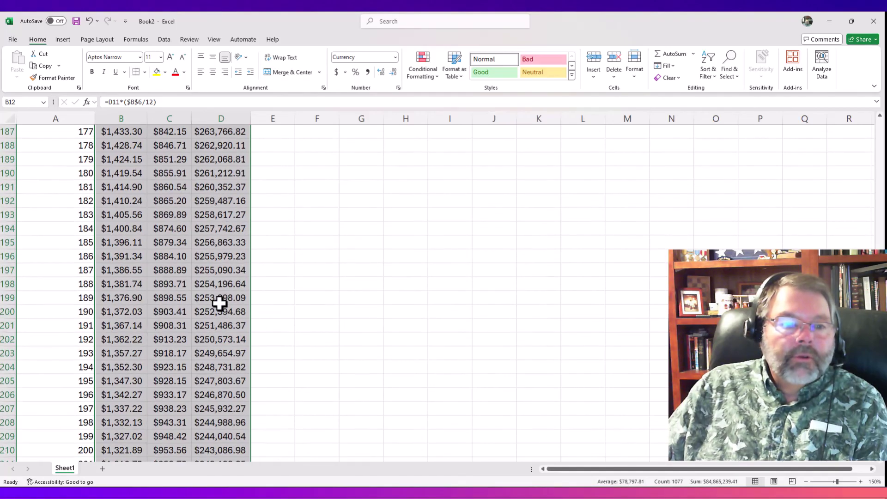
scroll(219, 307, down, 5)
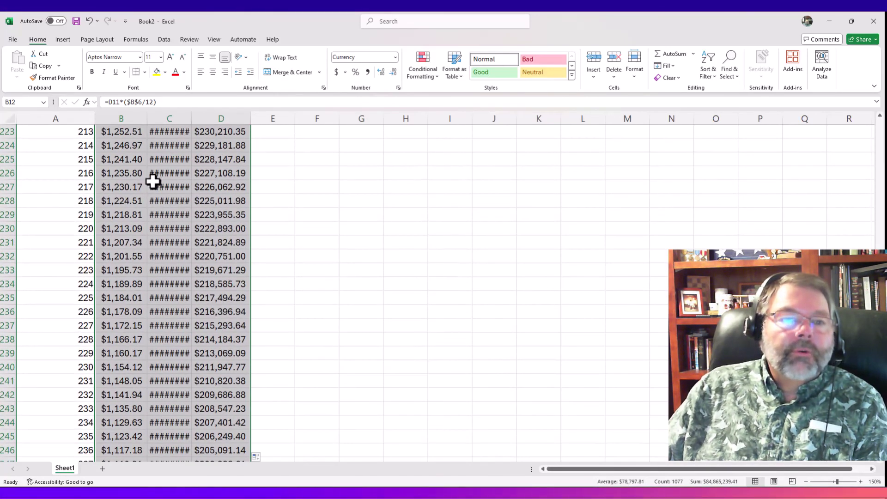
double_click(189, 121)
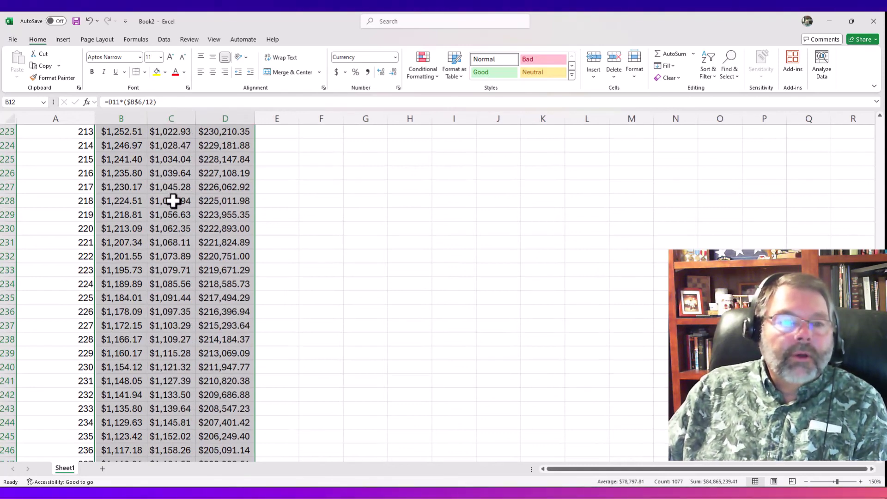
scroll(190, 143, down, 14)
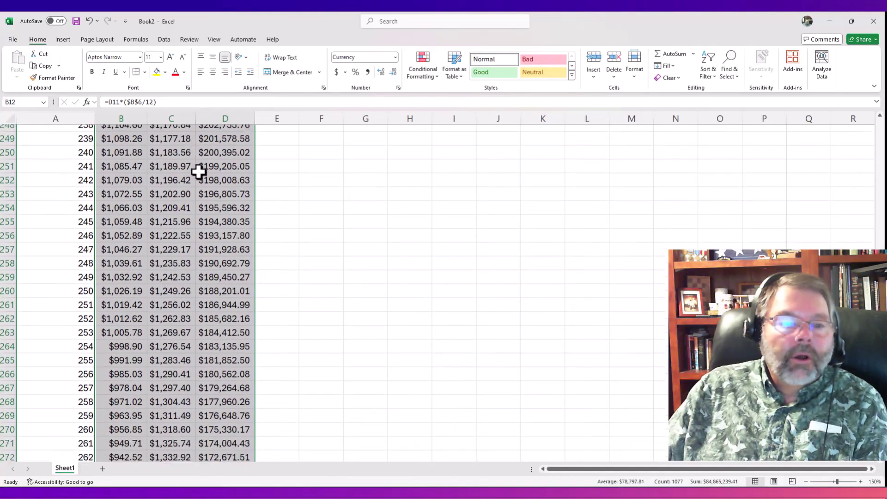
Review the remaining schedule rows through payment 360 and check the final balance in D370
scroll(205, 178, down, 18)
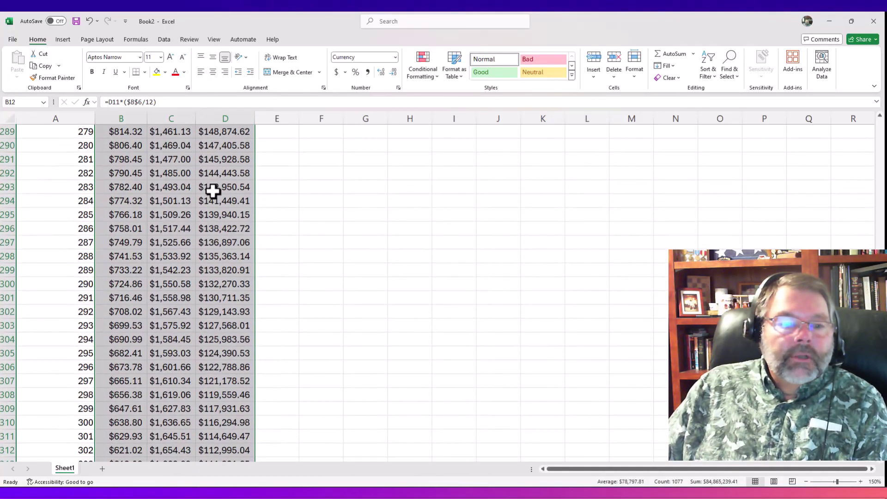
scroll(213, 193, down, 11)
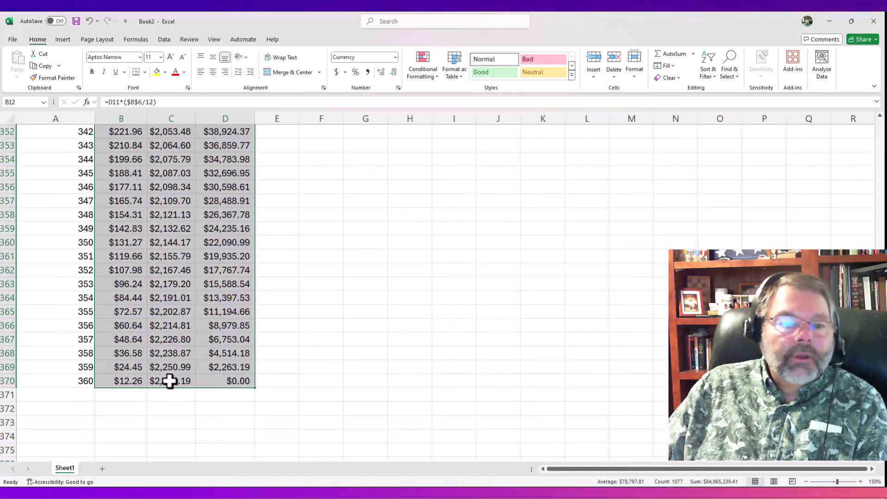
click(239, 379)
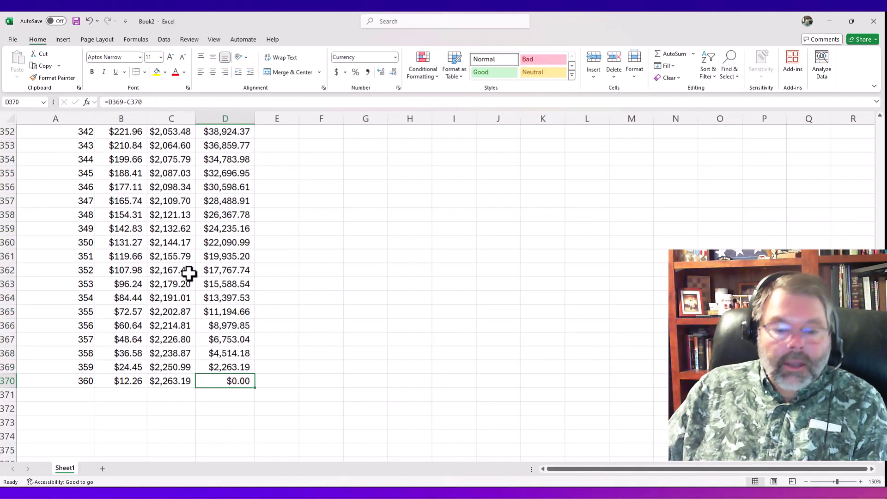
Change the loan length in B7 to 15 to test a shorter loan
key(ctrl+Home)
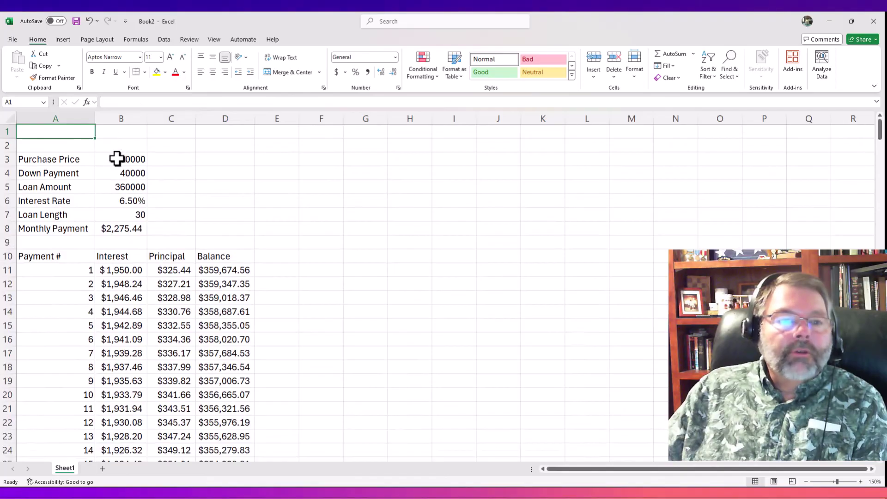
click(120, 212)
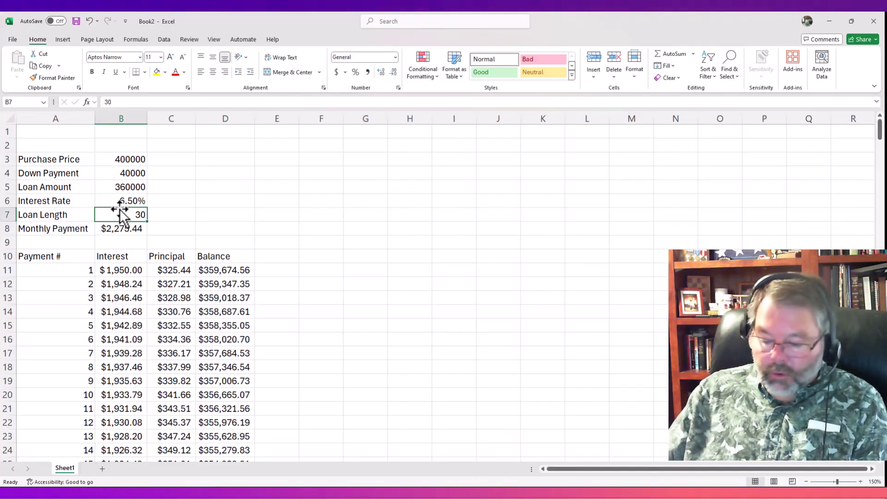
text(15)
key(Return)
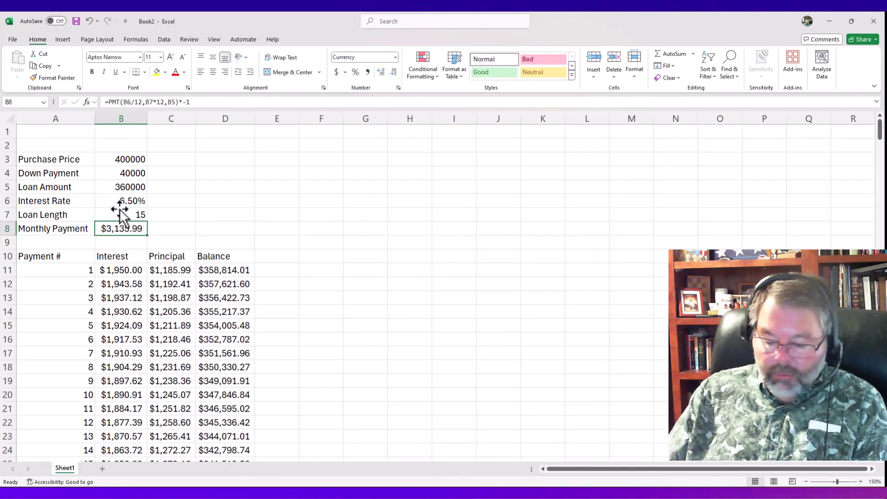
Restore the loan length in B7 to 30
click(122, 215)
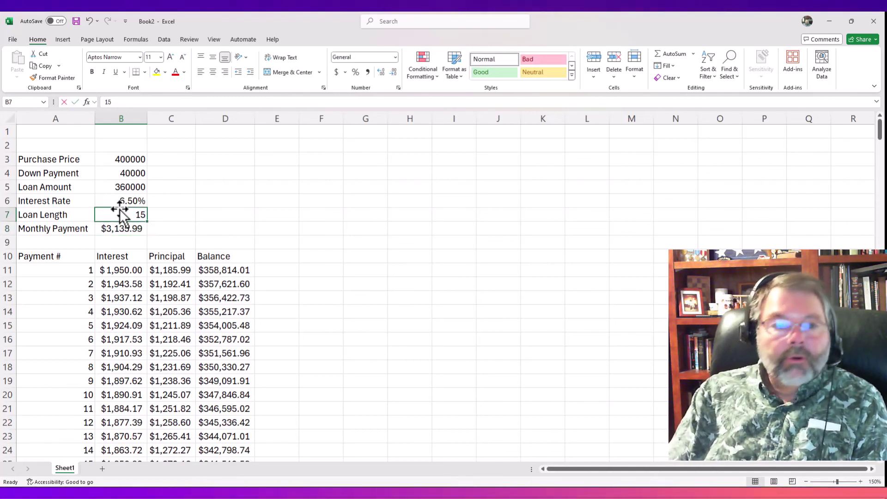
text(30)
key(Return)
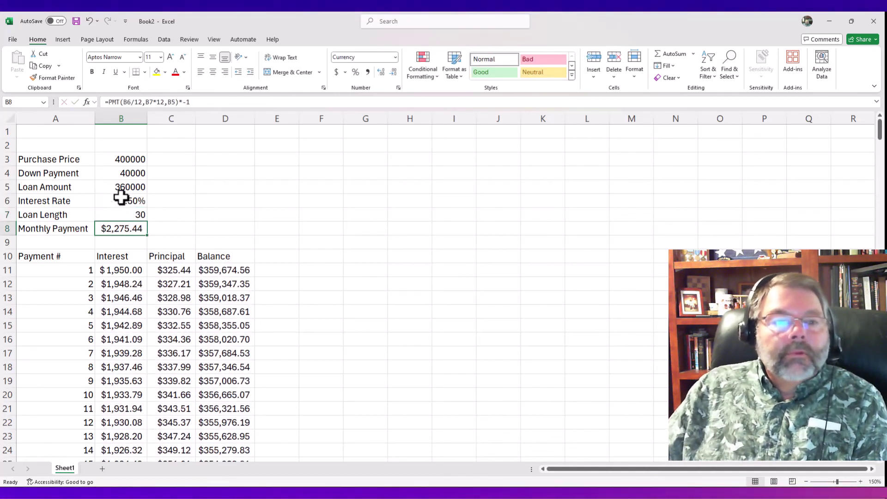
Change the interest rate in B6 to .0625 (6.25%)
click(121, 200)
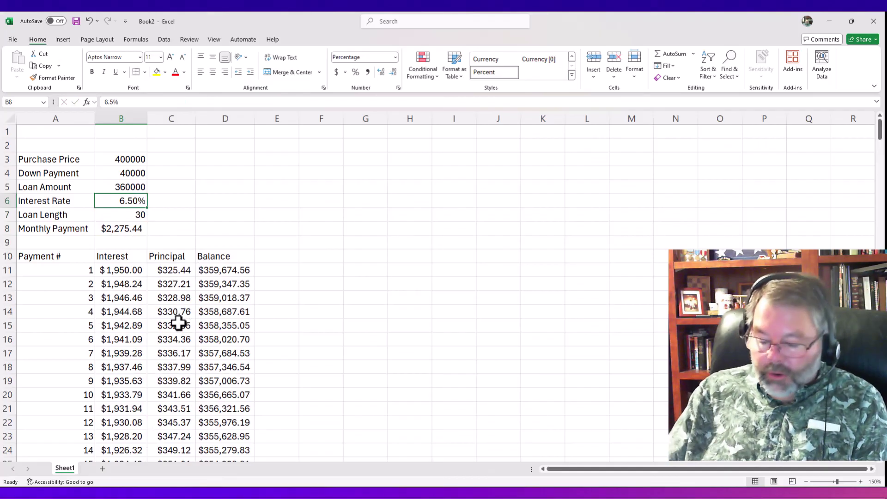
text(.06)
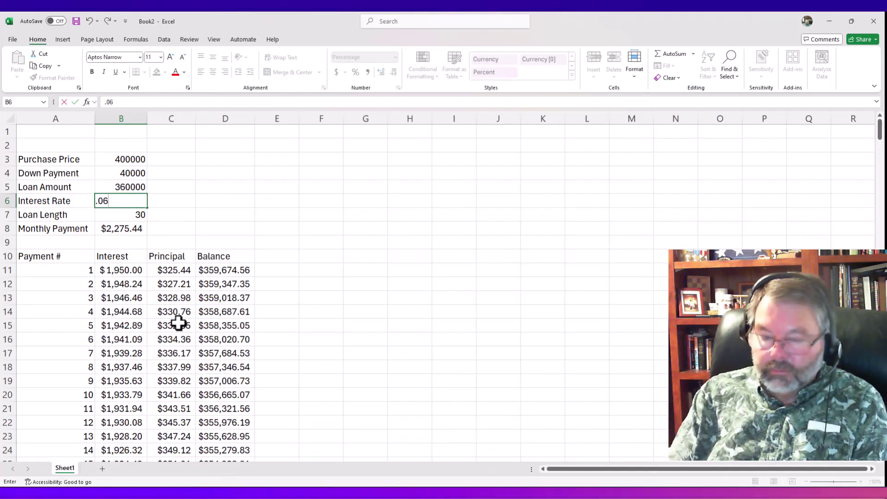
text(25)
key(Return)
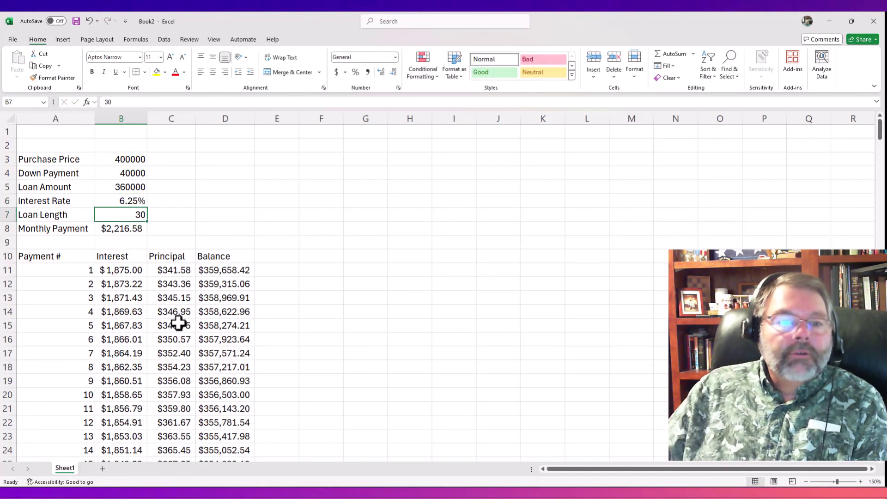